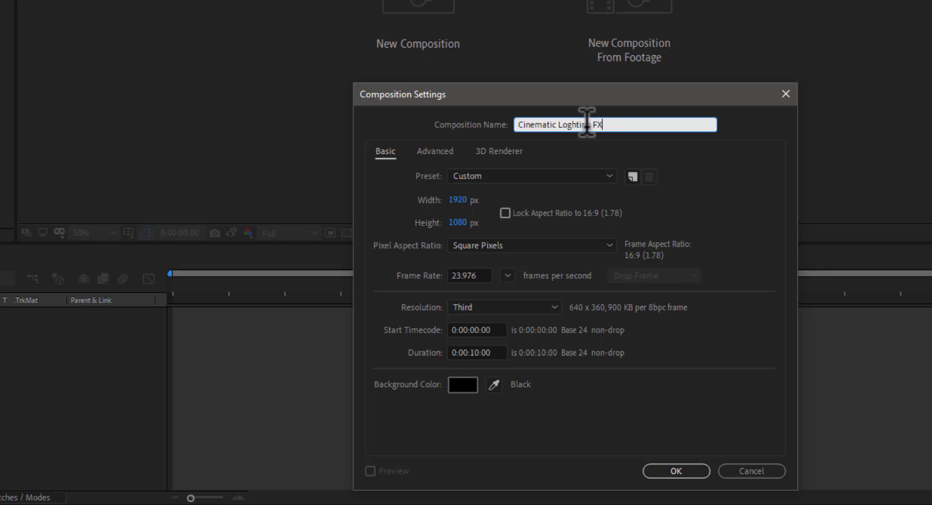
- Create the 1920 x 1080 composition "Cinematic Loghting FX" and add a full-size dark gray solid named "Background"
{"action": "left_click", "coordinate": [676, 470]}
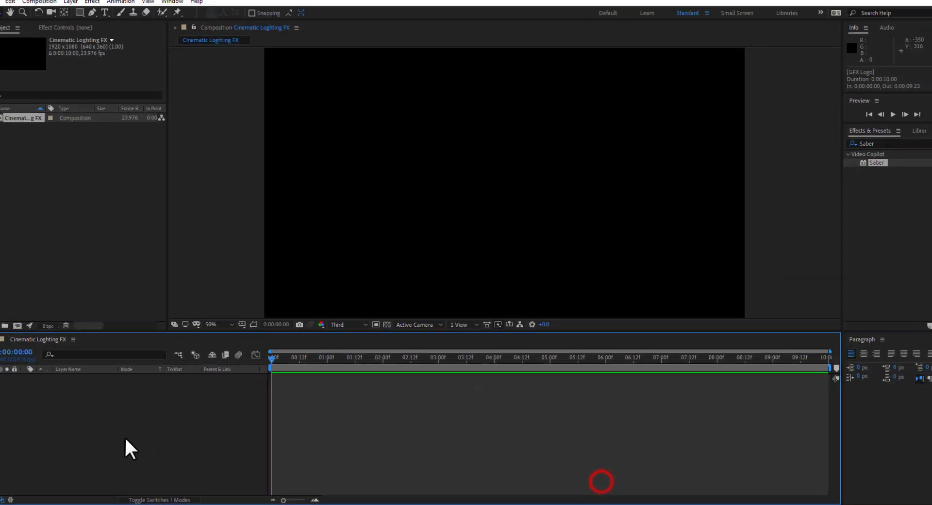
{"action": "right_click", "coordinate": [124, 436]}
{"action": "mouse_move", "coordinate": [177, 329]}
{"action": "left_click", "coordinate": [291, 352]}
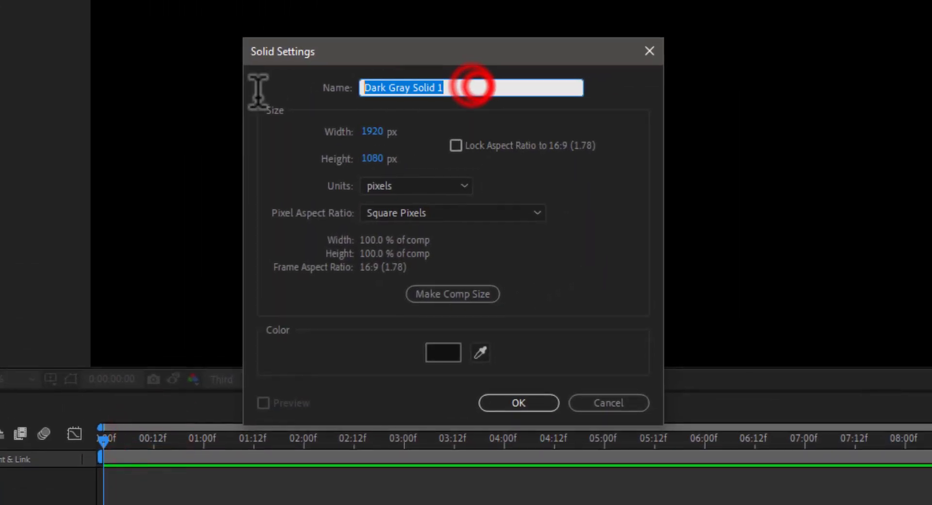
{"action": "type", "text": "Backg"}
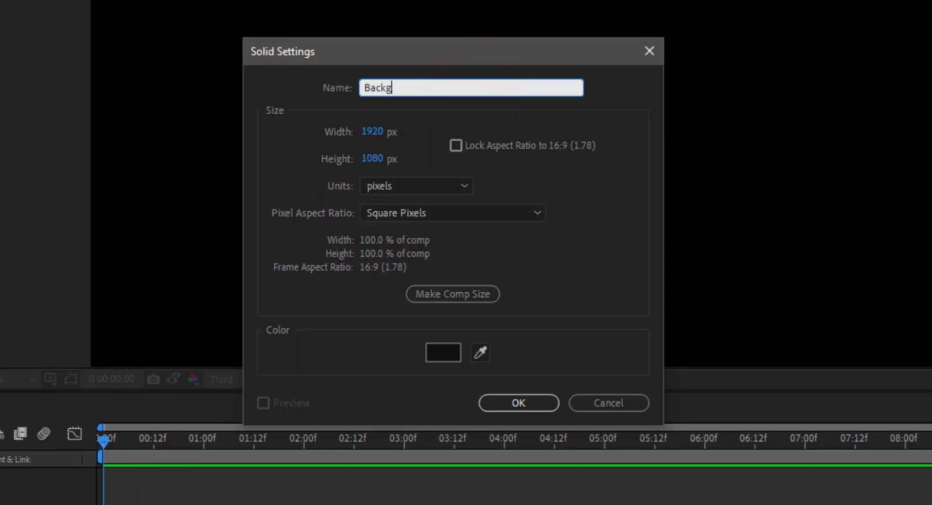
{"action": "type", "text": "round"}
{"action": "left_click", "coordinate": [442, 351]}
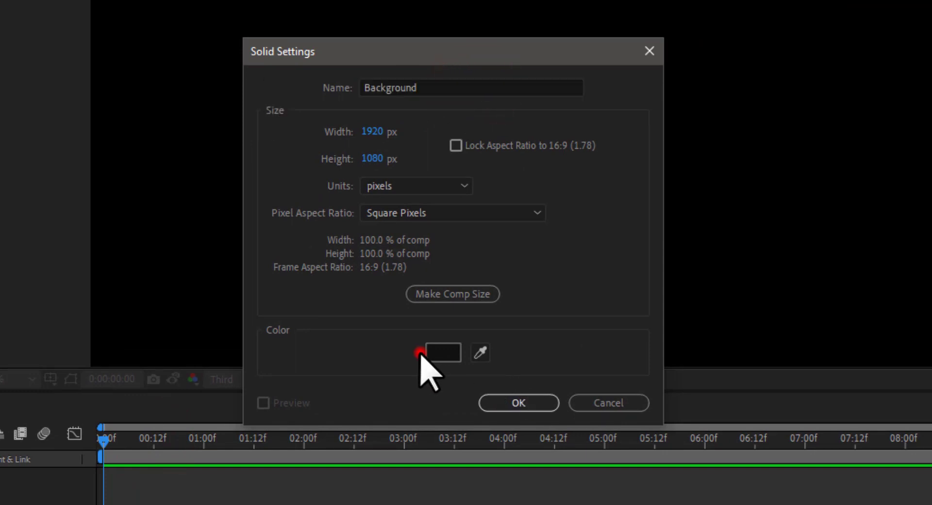
{"action": "left_click", "coordinate": [656, 135]}
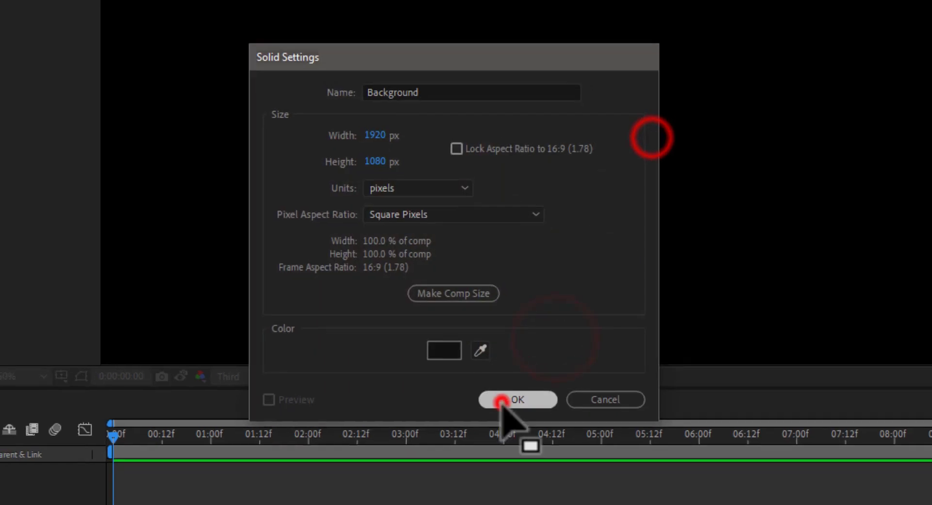
{"action": "left_click", "coordinate": [503, 403]}
{"action": "left_click", "coordinate": [93, 411]}
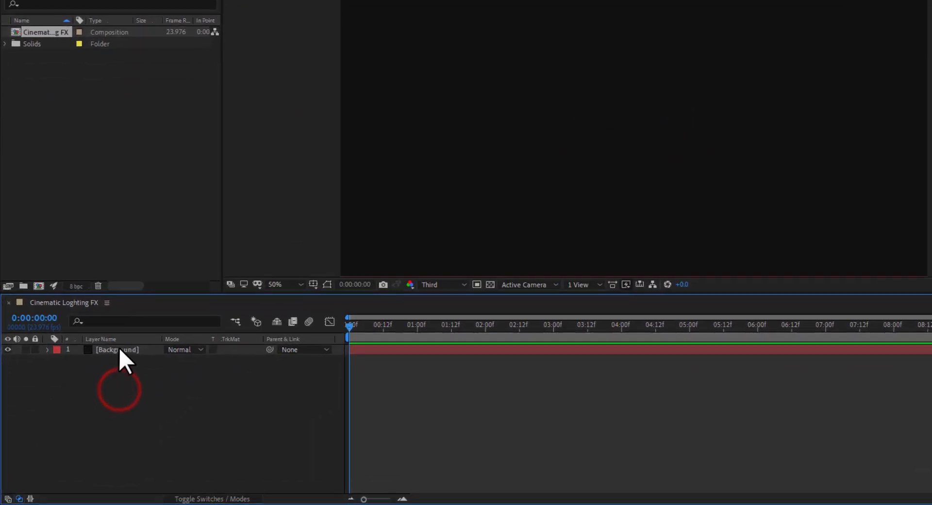
- Duplicate the Background layer and rename the upper copy "Particular"
{"action": "left_click", "coordinate": [118, 346]}
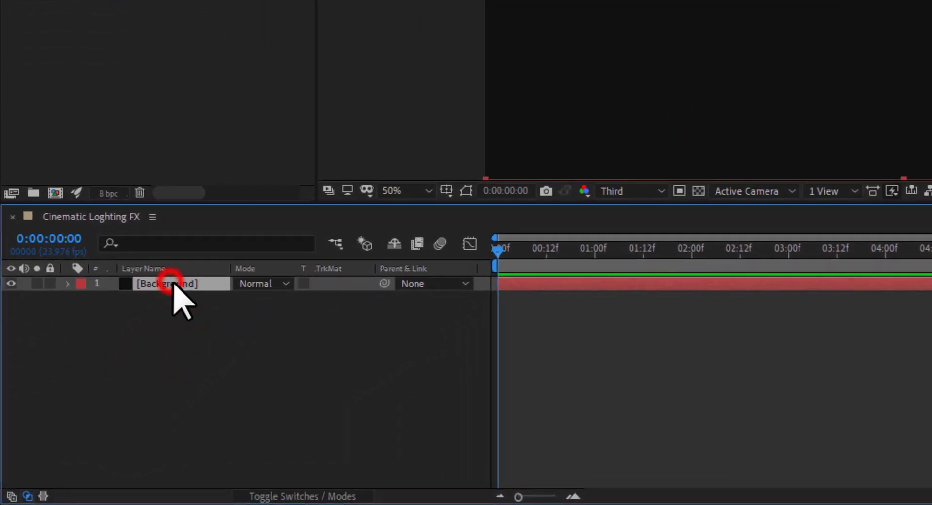
{"action": "key", "text": "ctrl+d"}
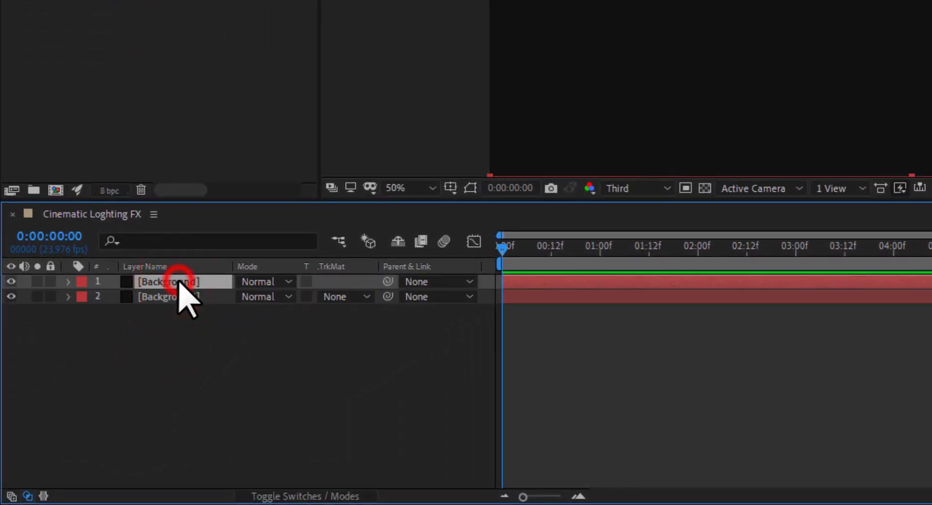
{"action": "left_click", "coordinate": [178, 281]}
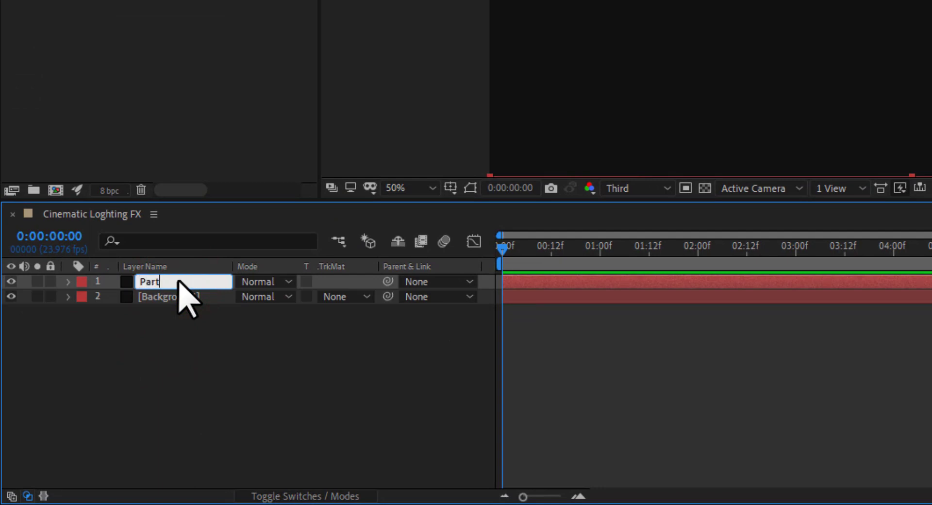
{"action": "type", "text": "Particular"}
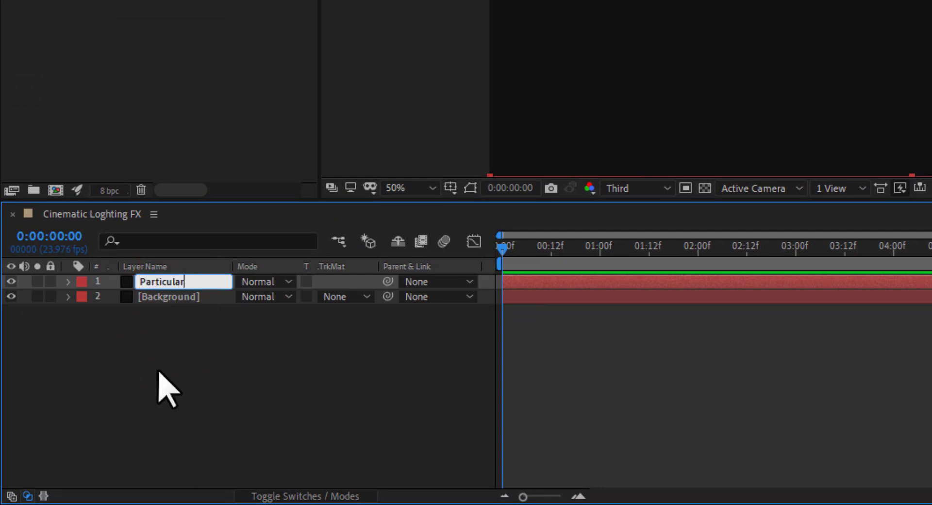
{"action": "left_click", "coordinate": [166, 317]}
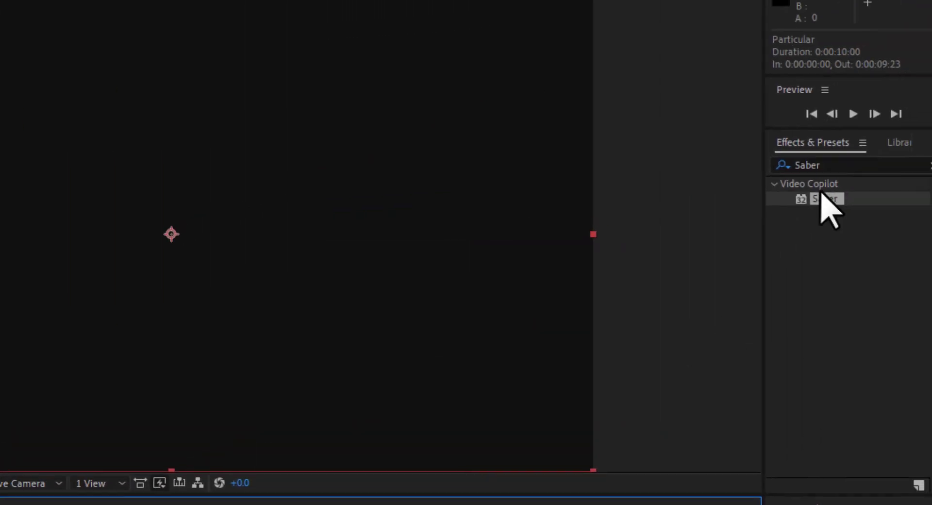
- Find the CC Particle Systems II effect and apply it to the Particular layer
{"action": "left_click", "coordinate": [820, 165]}
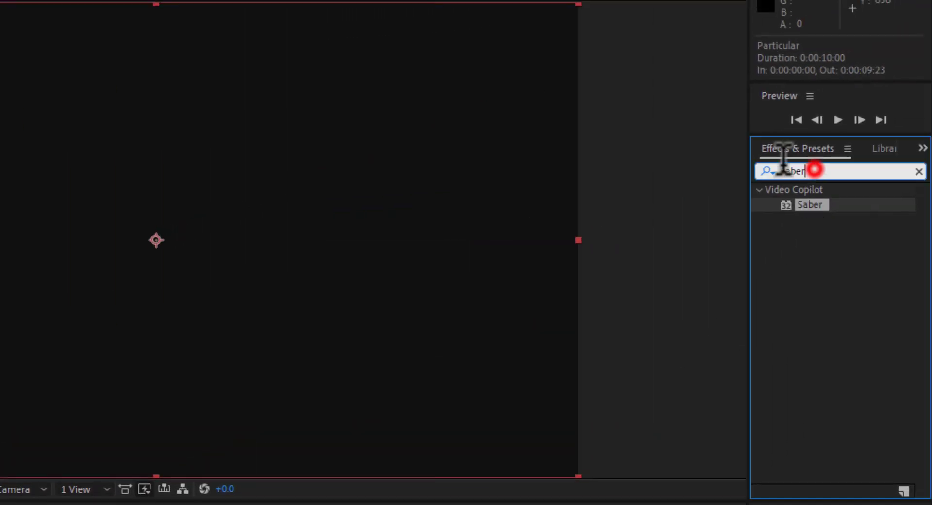
{"action": "double_click", "coordinate": [820, 165]}
{"action": "type", "text": "cc part"}
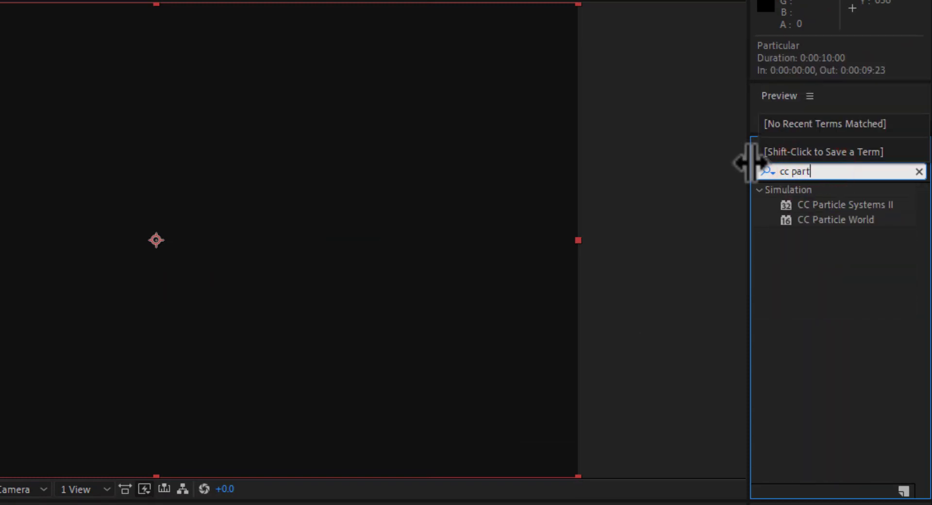
{"action": "left_click_drag", "start_coordinate": [824, 204], "coordinate": [194, 236]}
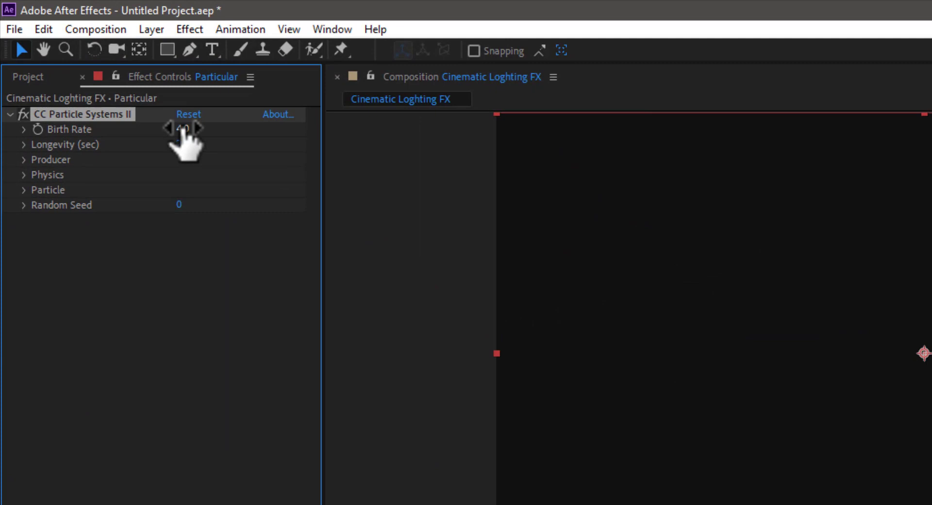
- Set the particle Birth Rate to 1 and move the producer outside the frame's lower-left corner, at about (-166, 986), previewing the motion
{"action": "left_click", "coordinate": [183, 128]}
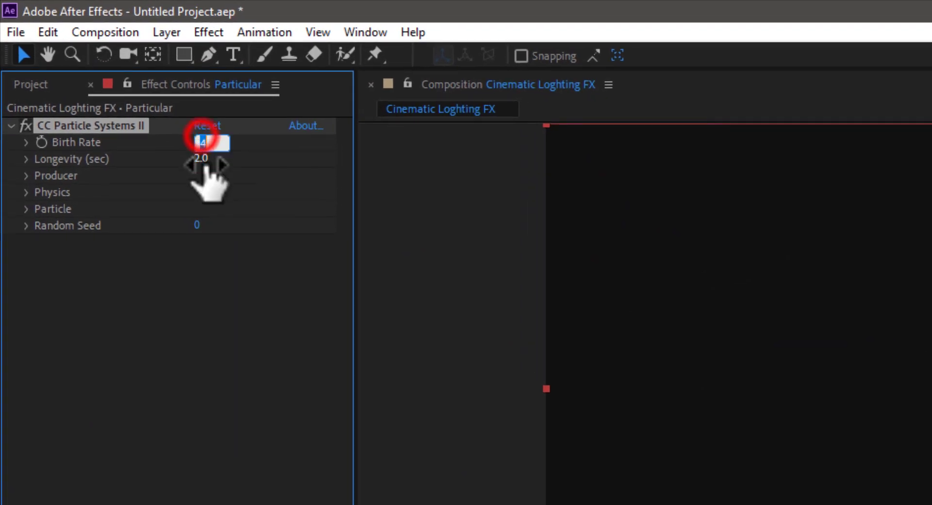
{"action": "type", "text": "1"}
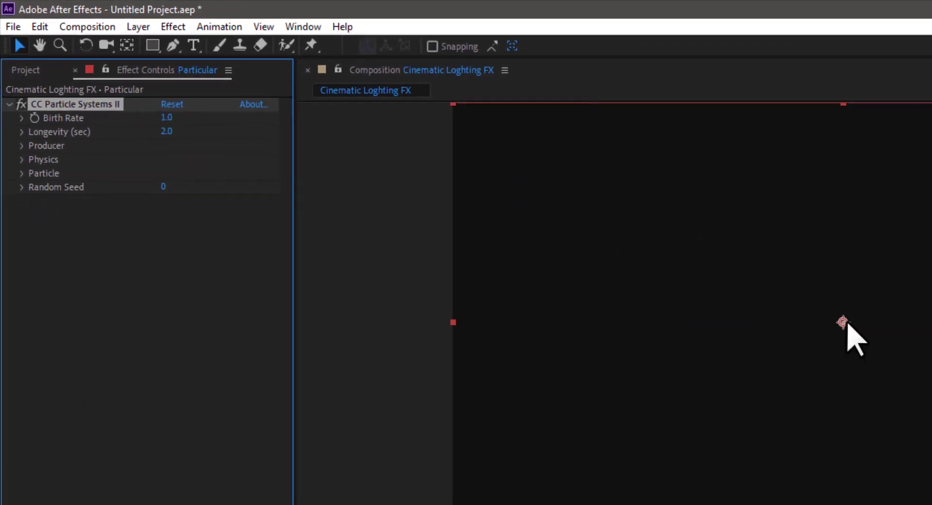
{"action": "left_click_drag", "start_coordinate": [842, 323], "coordinate": [338, 439]}
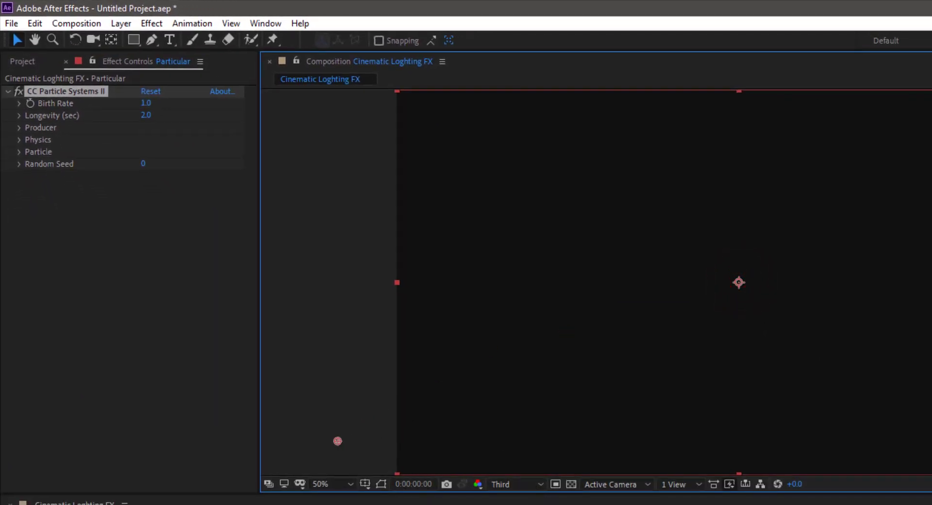
{"action": "key", "text": "space"}
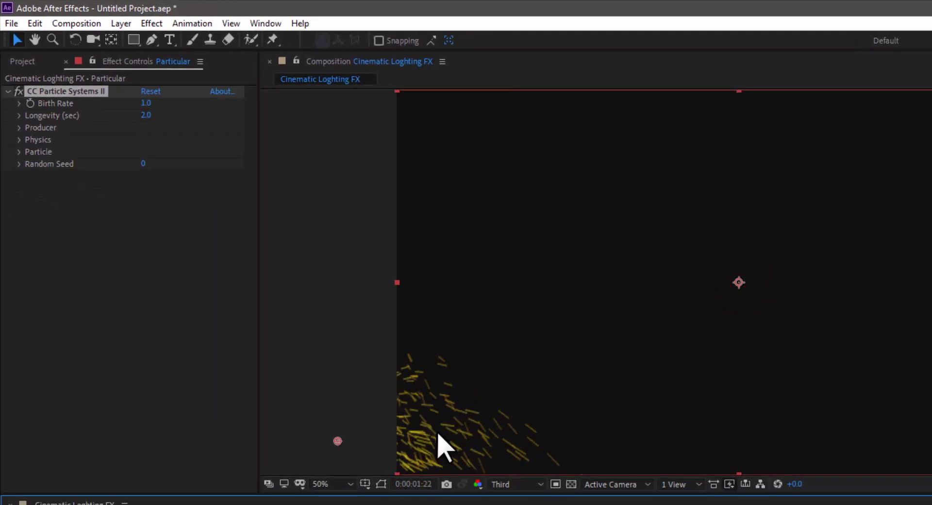
- Set the particle producer's Radius X and Radius Y to 100
{"action": "left_click", "coordinate": [20, 128]}
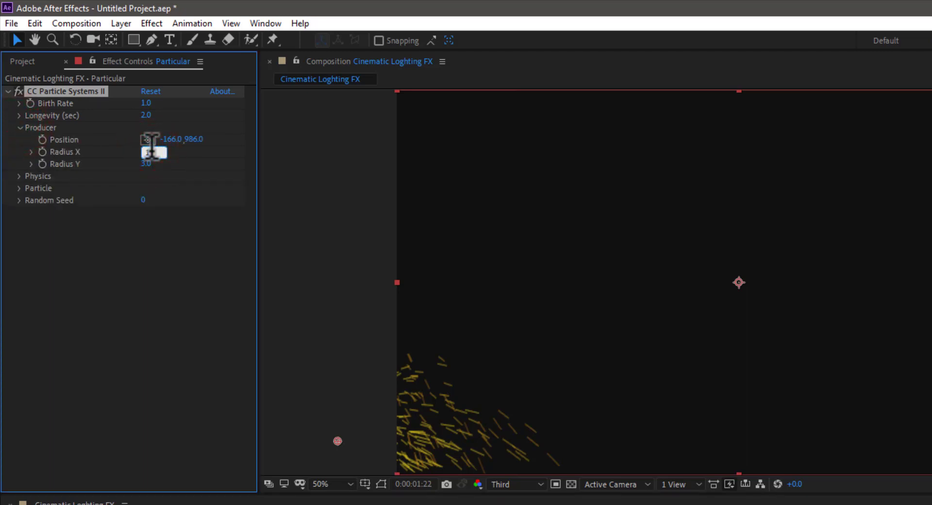
{"action": "type", "text": "100"}
{"action": "key", "text": "Return"}
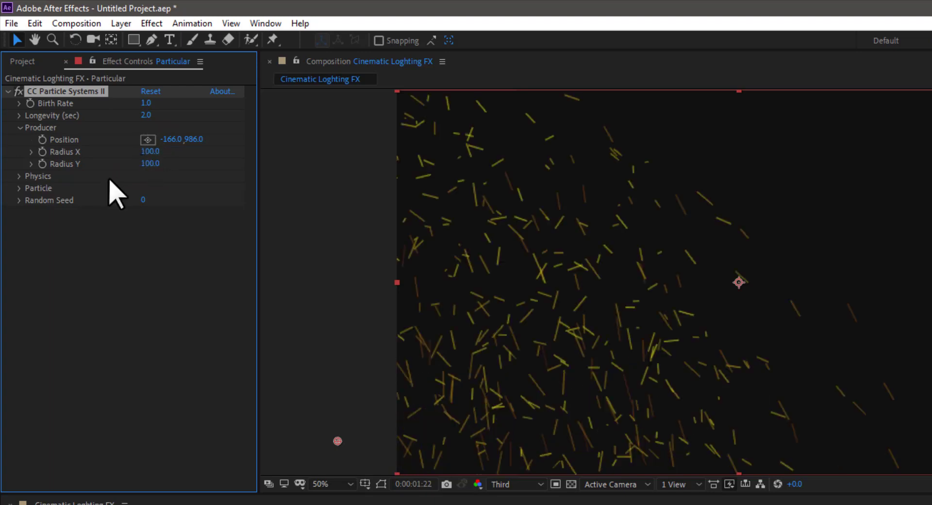
- Set the particle physics to the Direction animation with a Velocity of 0.5 and Gravity of 0
{"action": "left_click", "coordinate": [19, 177]}
{"action": "left_click", "coordinate": [171, 187]}
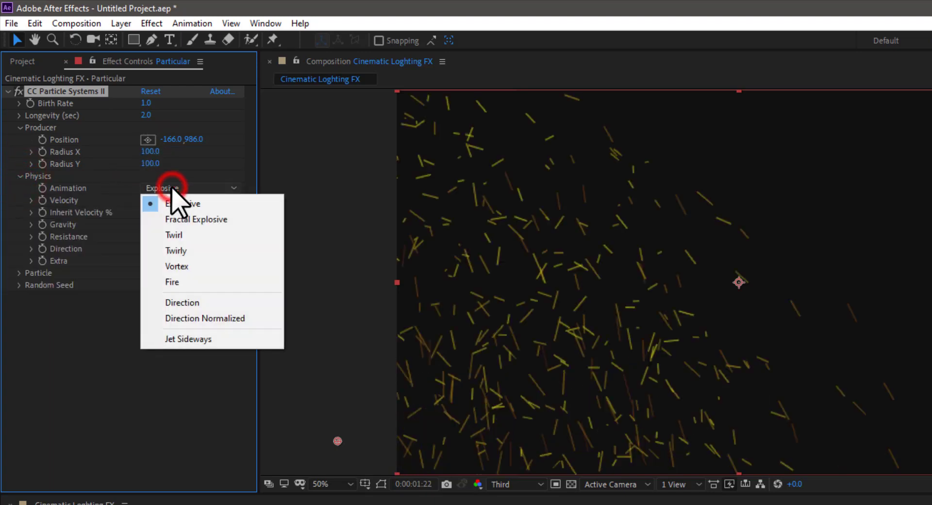
{"action": "left_click", "coordinate": [182, 303]}
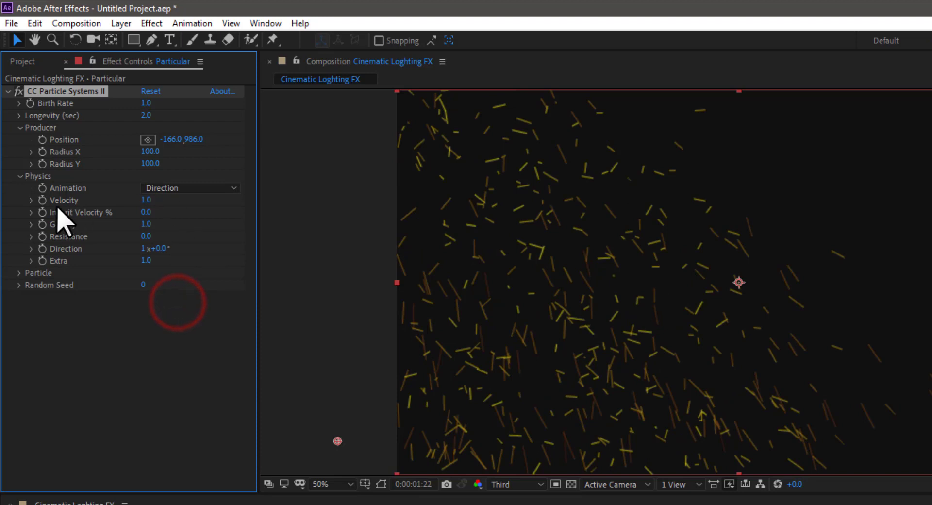
{"action": "left_click", "coordinate": [146, 200]}
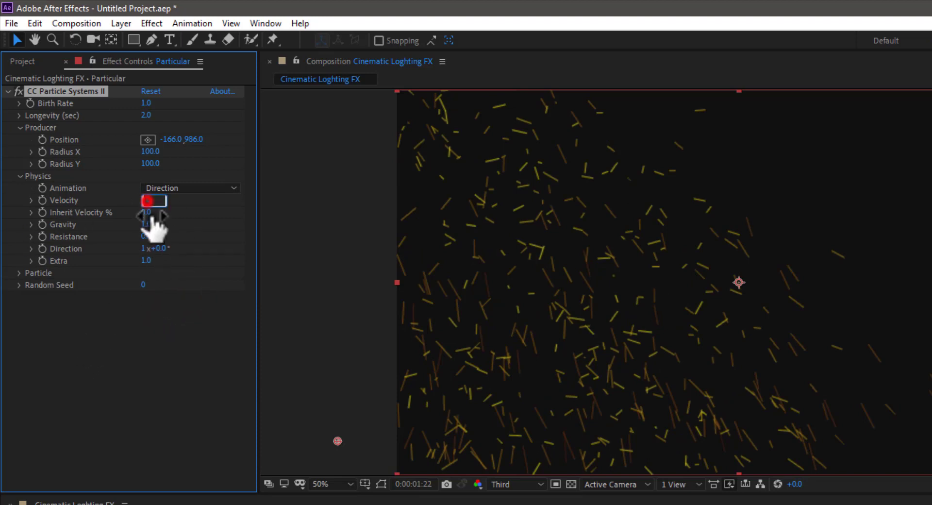
{"action": "type", "text": "0.5"}
{"action": "key", "text": "Tab"}
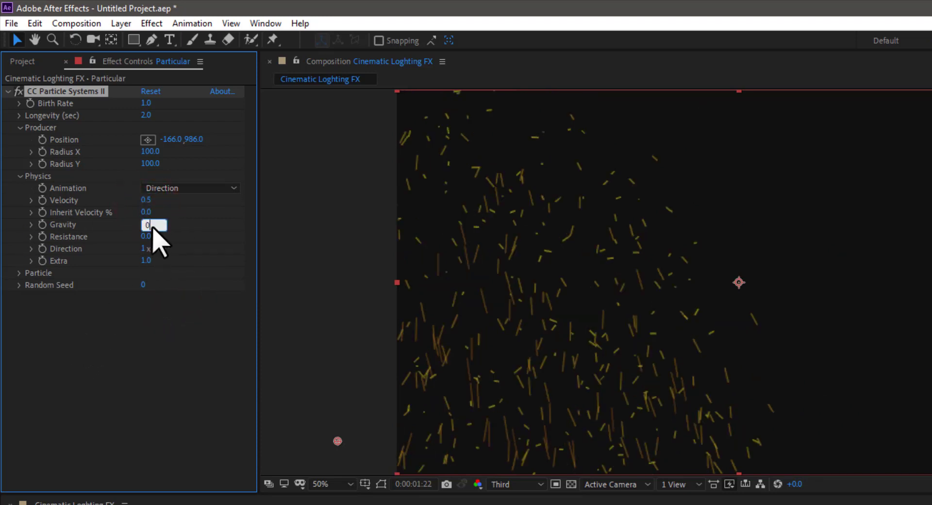
{"action": "left_click", "coordinate": [154, 226]}
{"action": "type", "text": "0"}
{"action": "key", "text": "Return"}
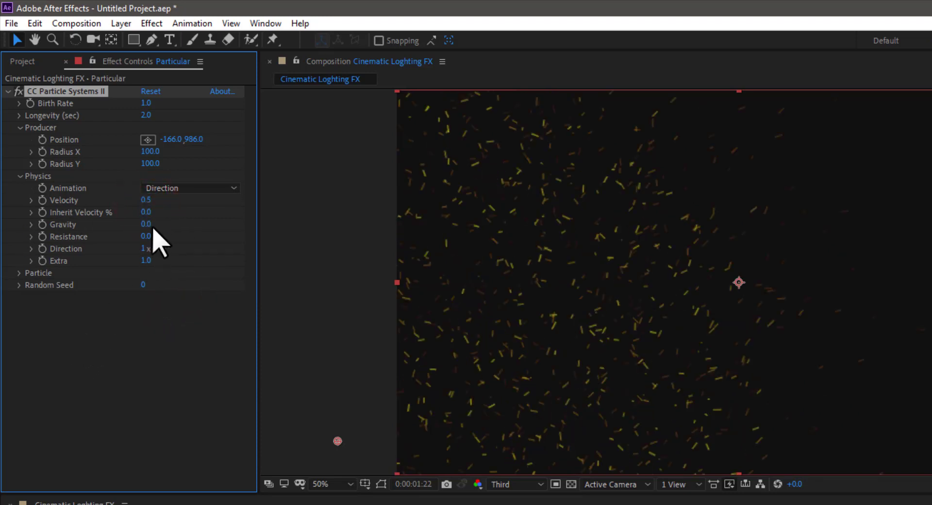
- Change the particle type to Faded Sphere and set both Birth Size and Death Size to 0.10
{"action": "left_click", "coordinate": [19, 272]}
{"action": "left_click", "coordinate": [165, 285]}
{"action": "left_click", "coordinate": [187, 357]}
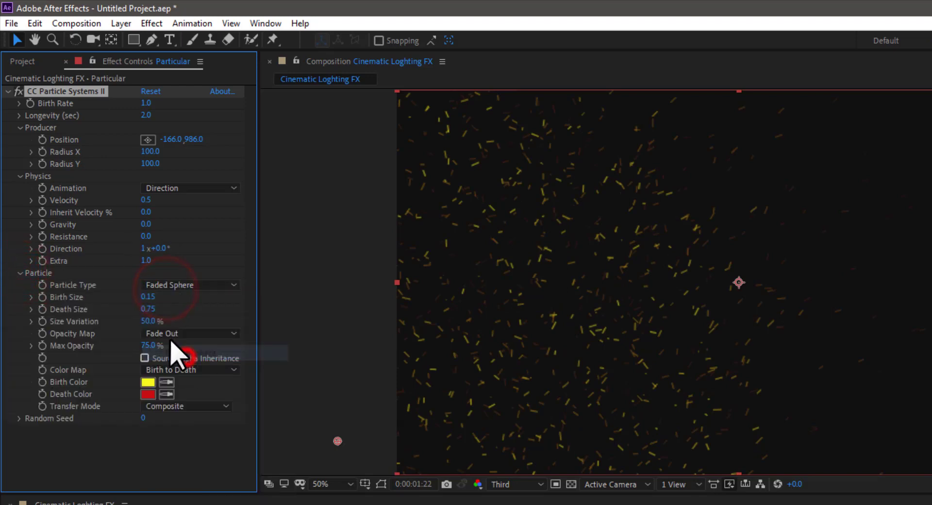
{"action": "left_click", "coordinate": [148, 297]}
{"action": "type", "text": "0.1"}
{"action": "key", "text": "Tab"}
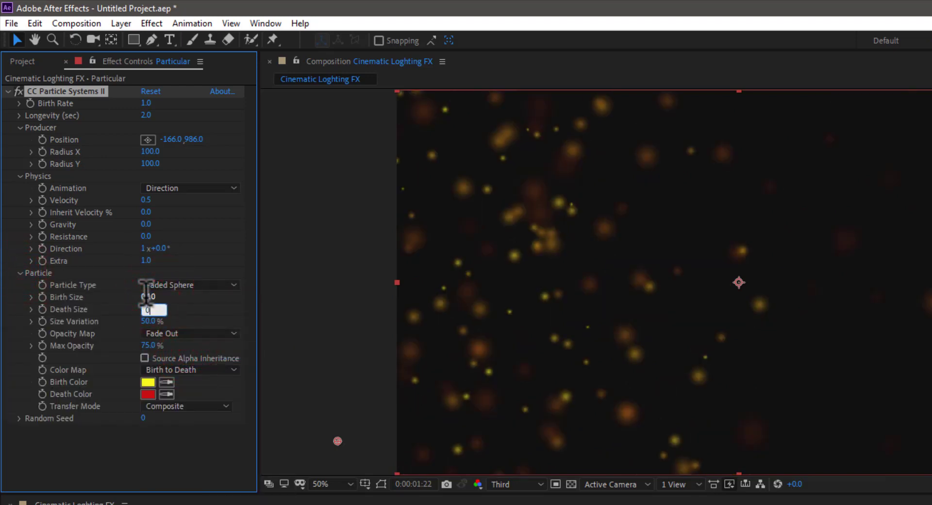
{"action": "key", "text": "Return"}
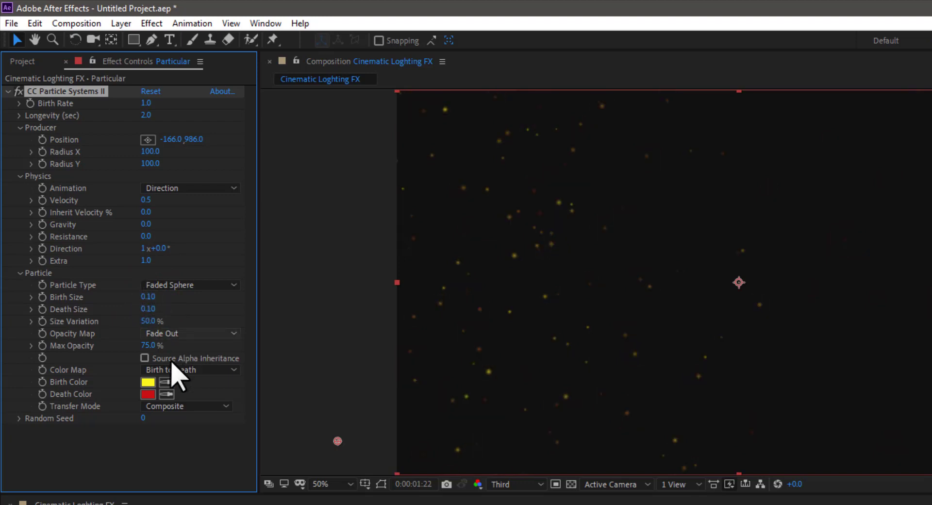
- Set the particles' Birth Color to the orange-yellow FFC320
{"action": "left_click", "coordinate": [148, 382]}
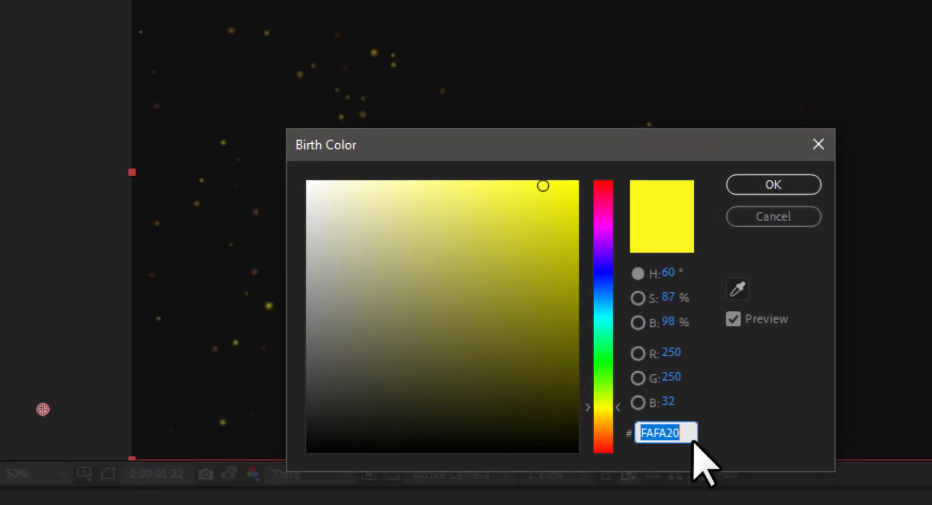
{"action": "type", "text": "AFF"}
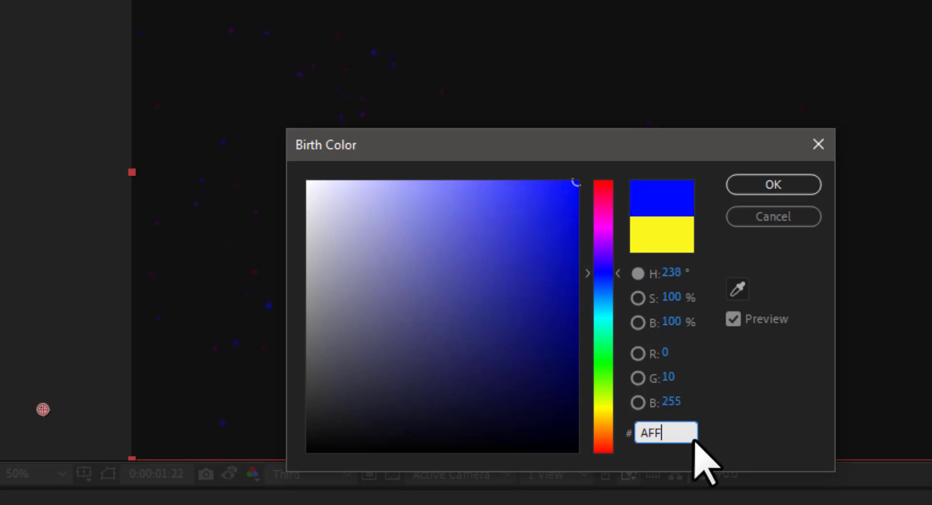
{"action": "type", "text": "F20"}
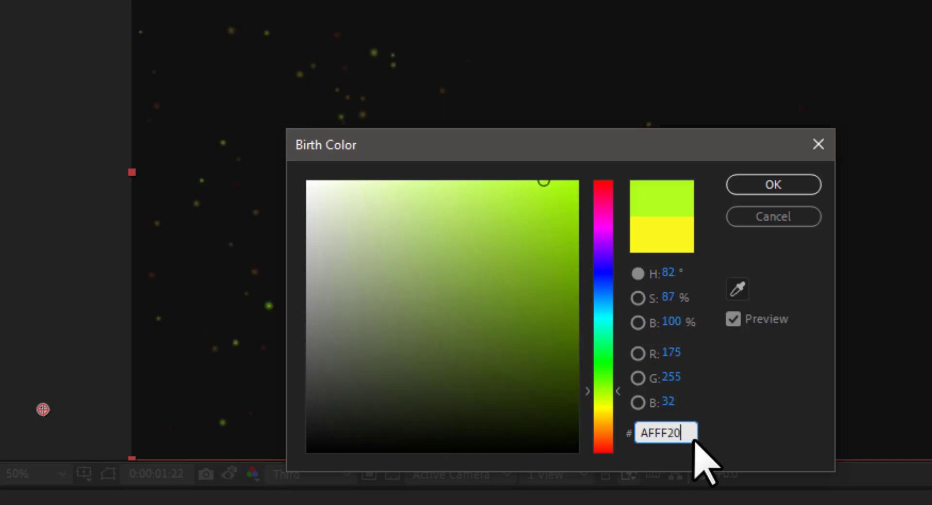
{"action": "left_click", "coordinate": [603, 418]}
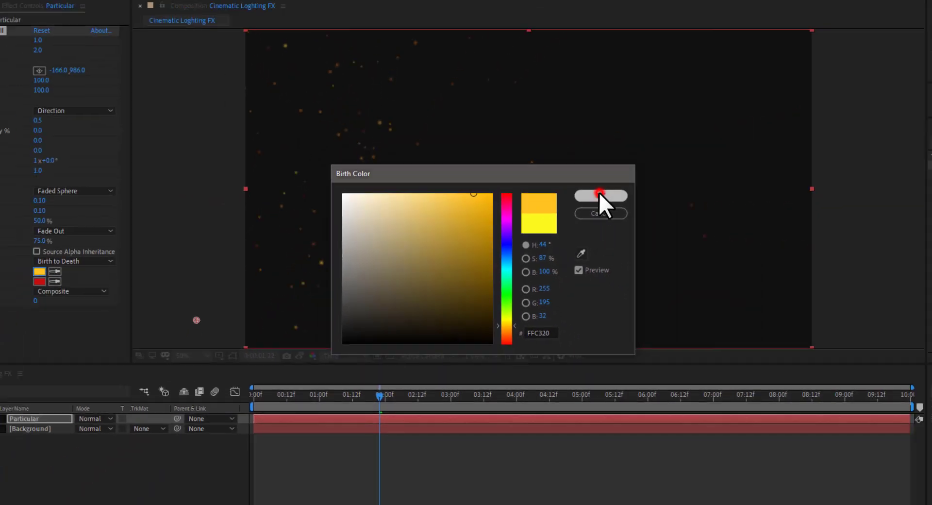
{"action": "left_click", "coordinate": [773, 184]}
- Scrub the timeline back to 0:00:00:03 to check the particles and deselect all layers
{"action": "left_click_drag", "start_coordinate": [384, 363], "coordinate": [297, 362]}
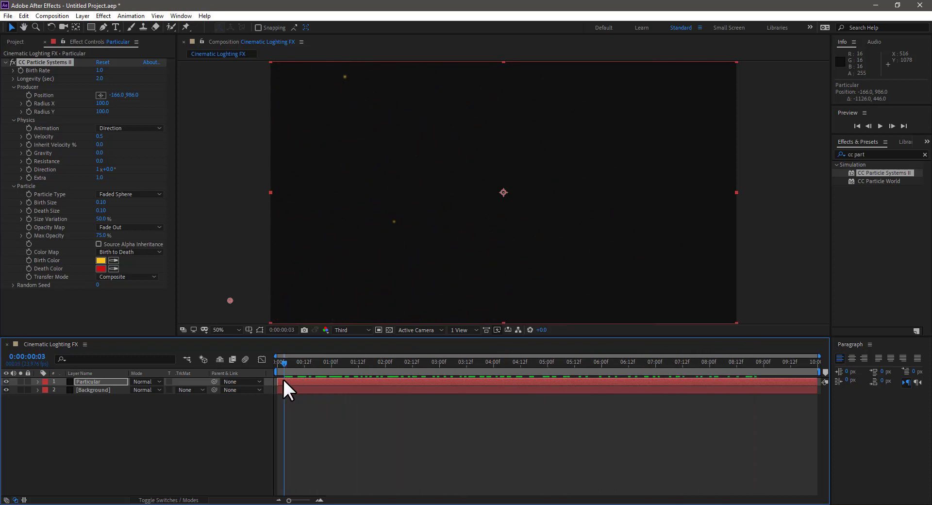
{"action": "left_click", "coordinate": [154, 308]}
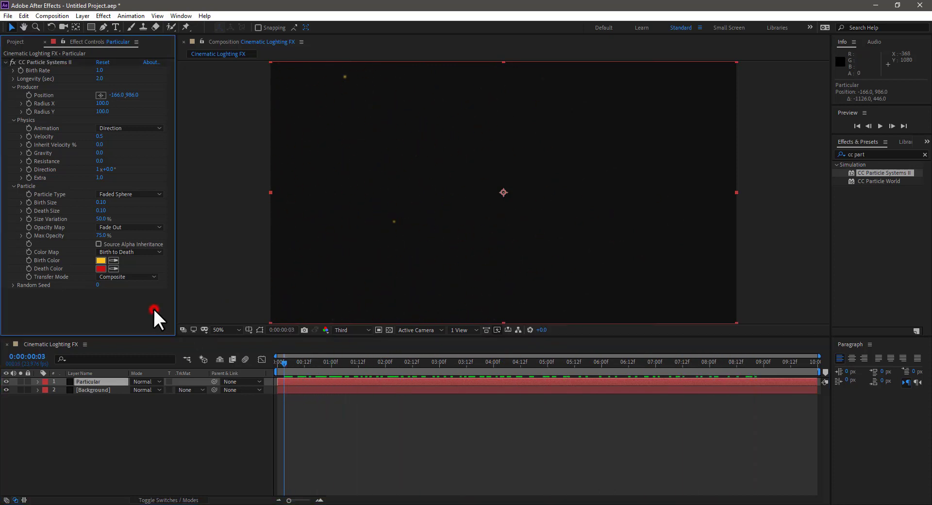
{"action": "left_click", "coordinate": [114, 453]}
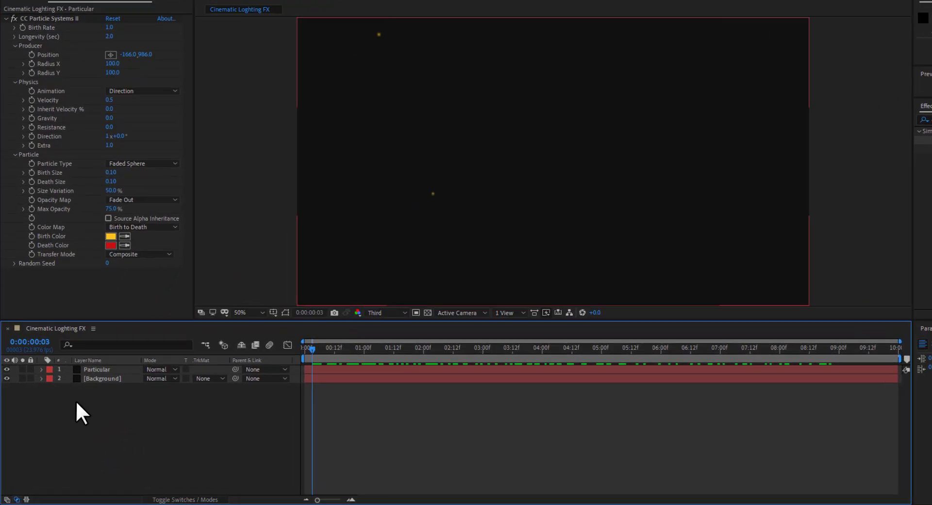
- Create a text layer in the composition reading GFX
{"action": "right_click", "coordinate": [58, 427]}
{"action": "mouse_move", "coordinate": [121, 322]}
{"action": "left_click", "coordinate": [391, 218]}
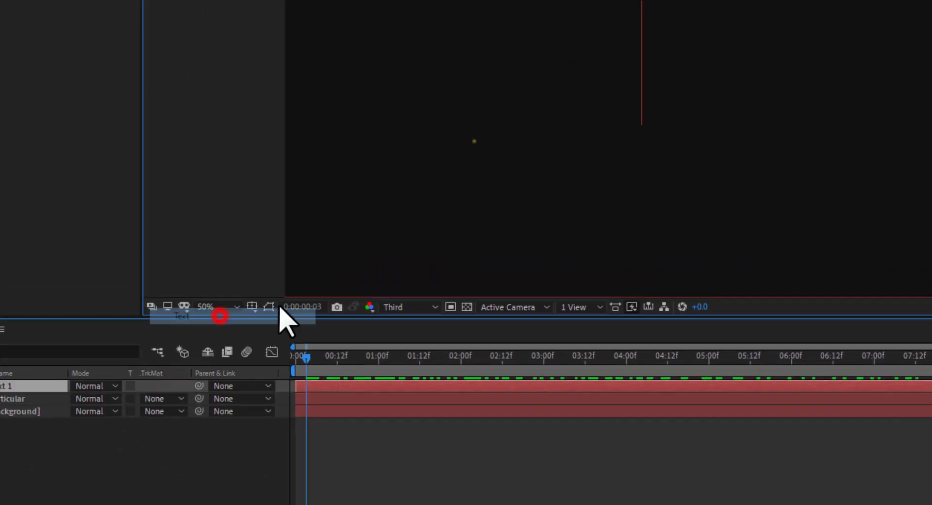
{"action": "type", "text": "GF"}
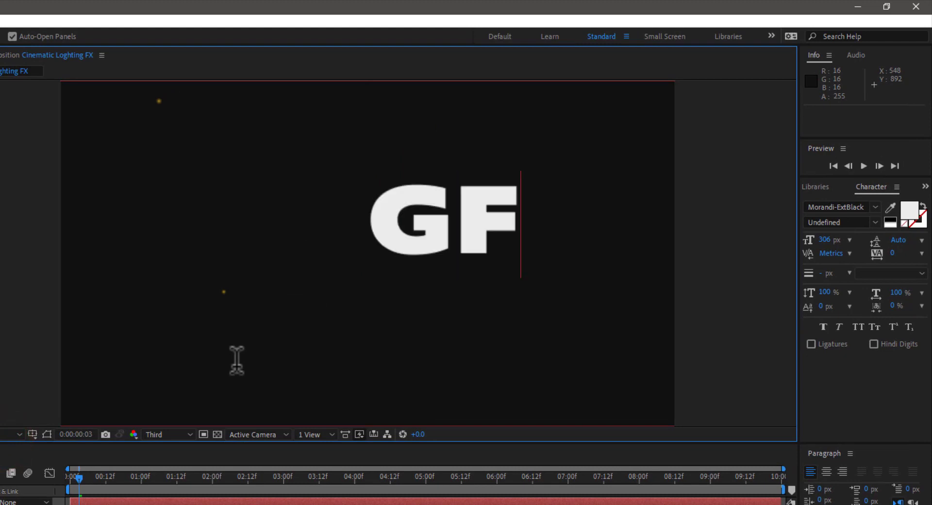
{"action": "type", "text": "Xv"}
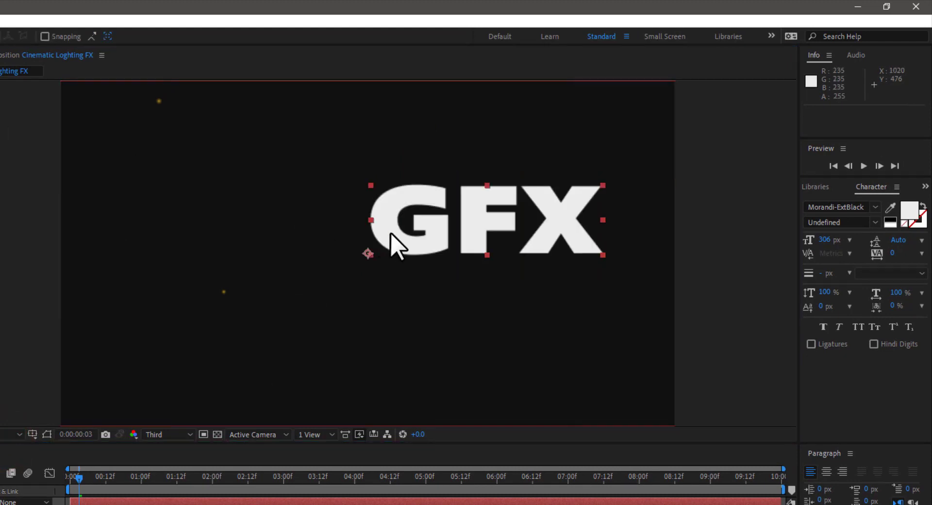
- Move the GFX text near the frame's center at about 558, 658 and set its font size to 311 px
{"action": "left_click_drag", "start_coordinate": [396, 245], "coordinate": [267, 283]}
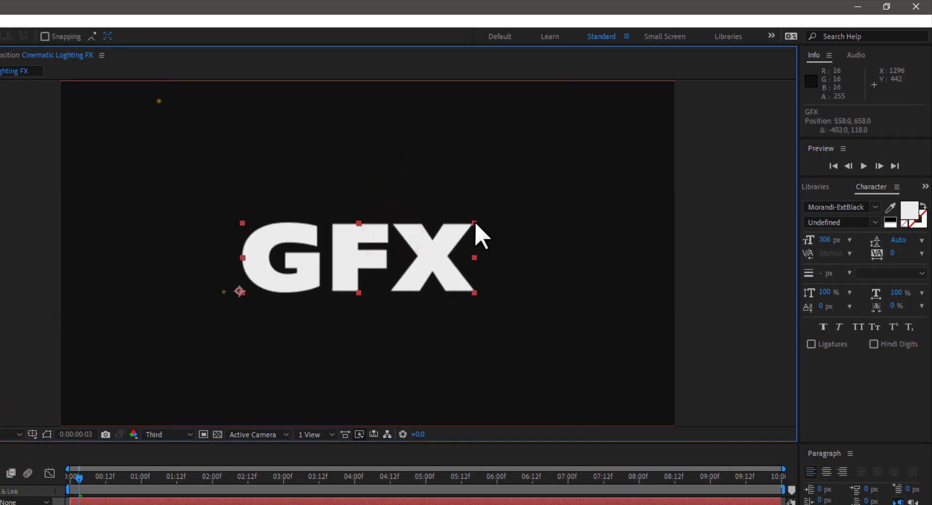
{"action": "left_click_drag", "start_coordinate": [824, 240], "coordinate": [826, 240]}
{"action": "left_click", "coordinate": [293, 441]}
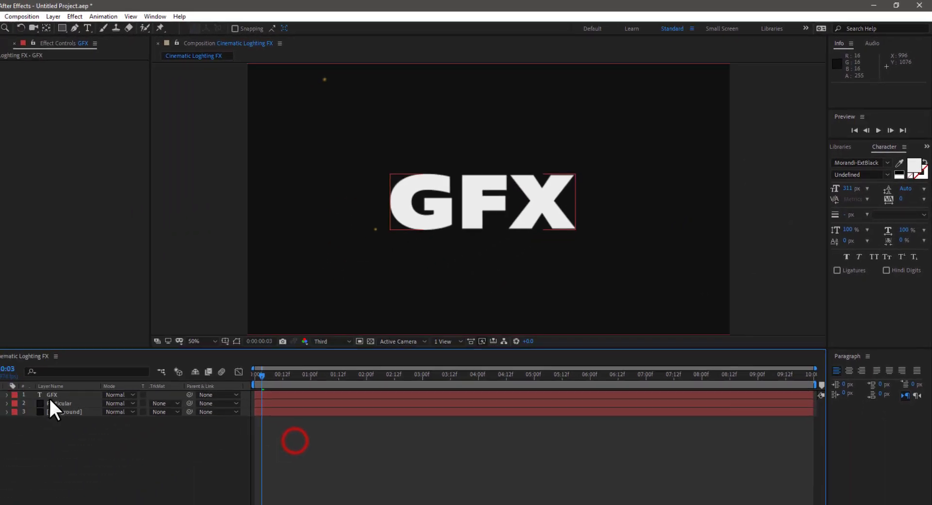
- Pre-compose the GFX text layer
{"action": "right_click", "coordinate": [82, 380]}
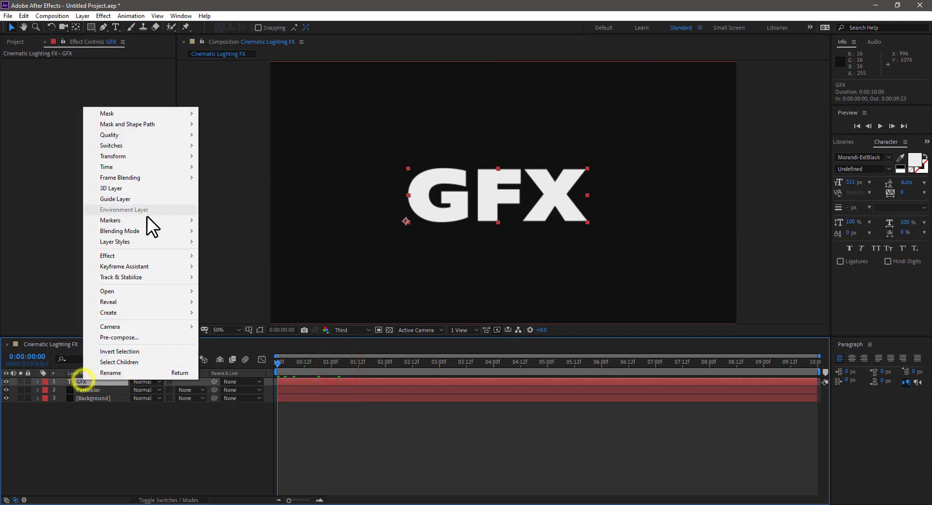
{"action": "left_click", "coordinate": [139, 342]}
{"action": "left_click", "coordinate": [412, 262]}
{"action": "left_click", "coordinate": [489, 319]}
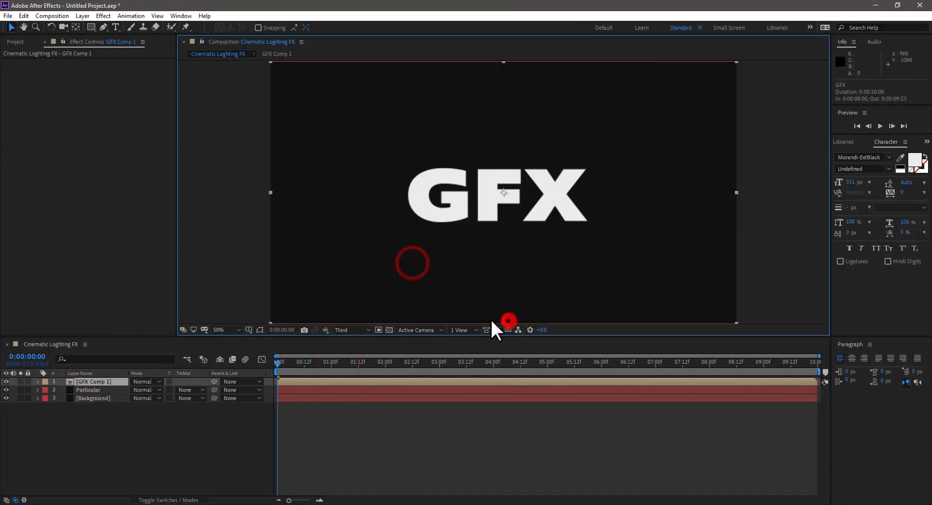
- Auto-trace GFX Comp 1 on the current frame from the Alpha channel with a tolerance of 1 px
{"action": "left_click", "coordinate": [119, 418]}
{"action": "left_click", "coordinate": [99, 381]}
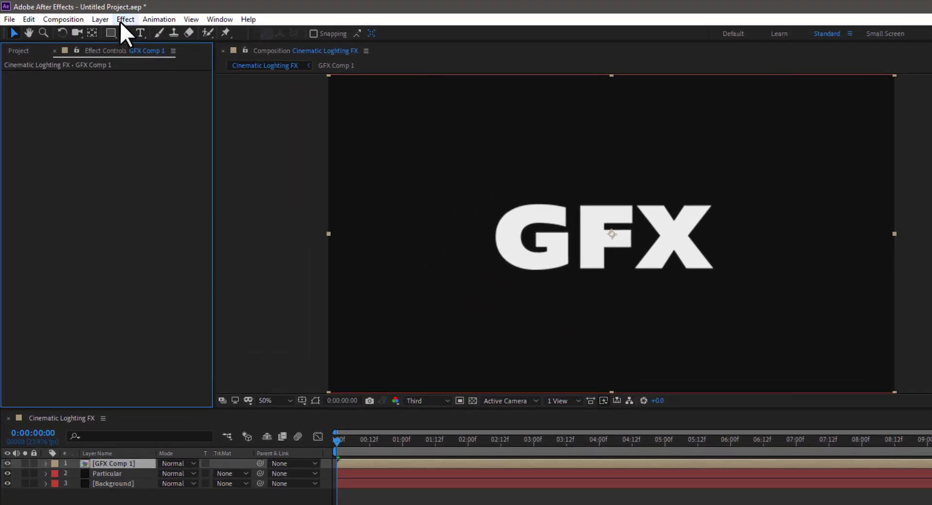
{"action": "left_click", "coordinate": [83, 16]}
{"action": "left_click", "coordinate": [113, 356]}
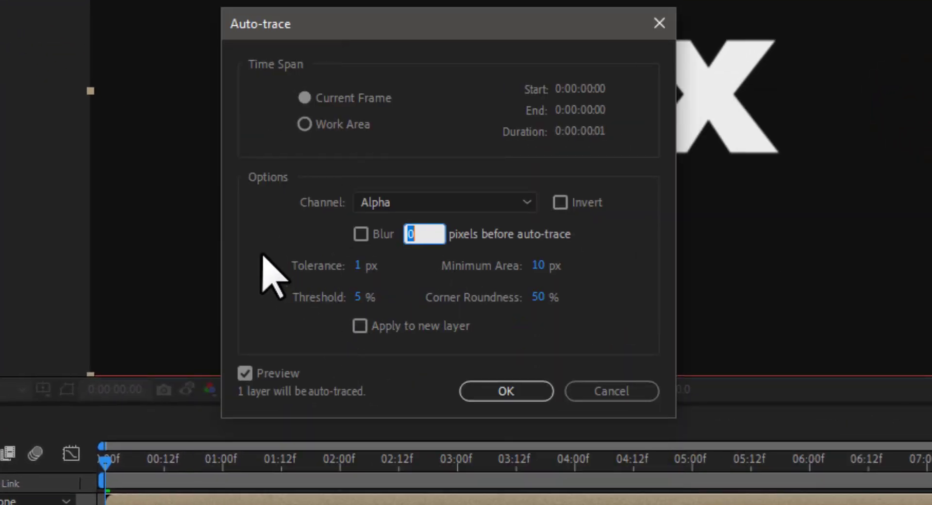
{"action": "left_click", "coordinate": [262, 256]}
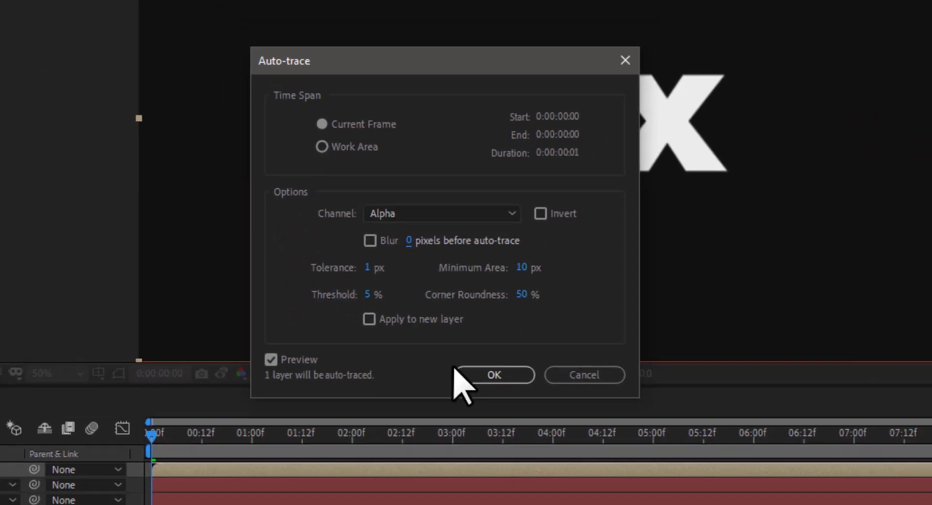
{"action": "left_click", "coordinate": [492, 395]}
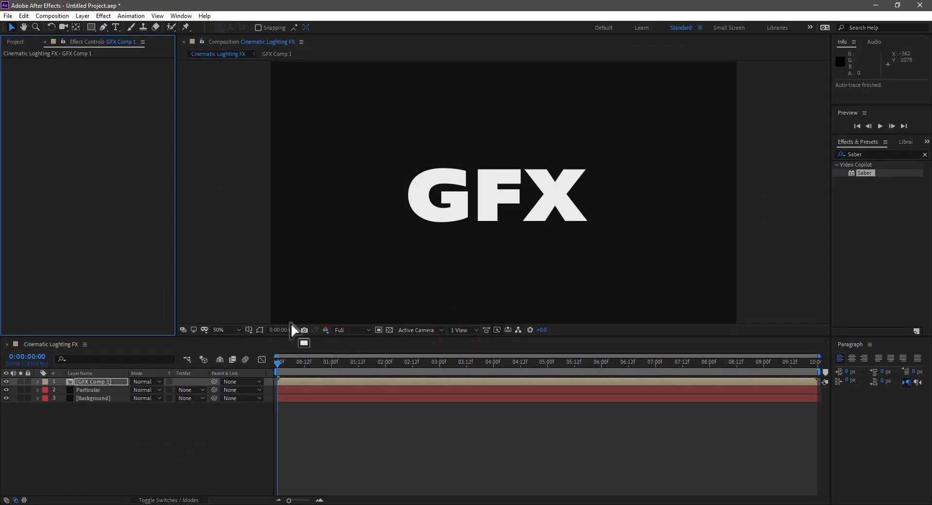
- Show the traced mask outlines, apply the Saber effect to GFX Comp 1 and choose the Arc Reactor preset
{"action": "left_click", "coordinate": [257, 331]}
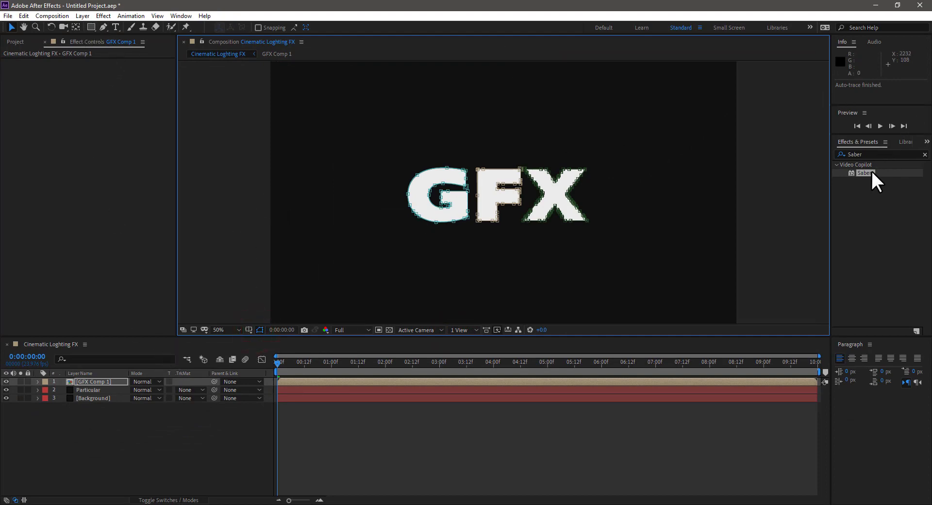
{"action": "left_click_drag", "start_coordinate": [871, 172], "coordinate": [505, 191]}
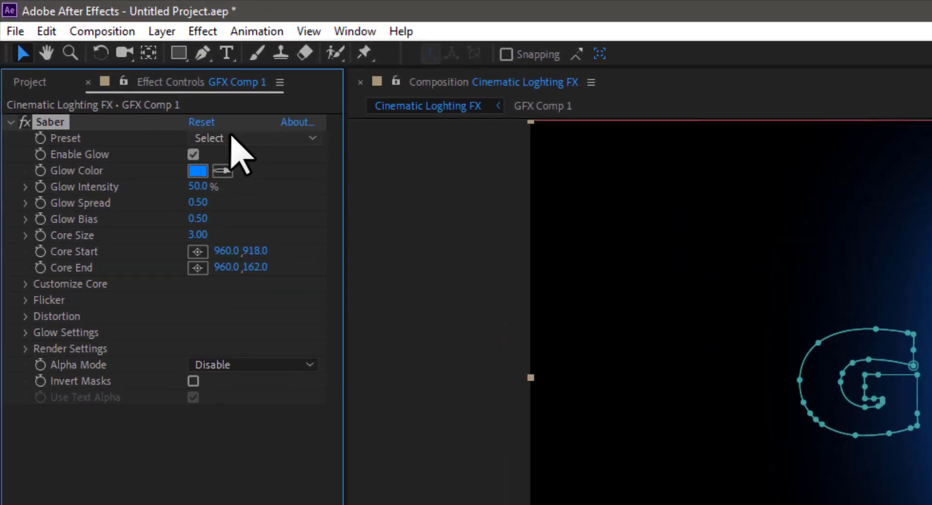
{"action": "left_click", "coordinate": [117, 69]}
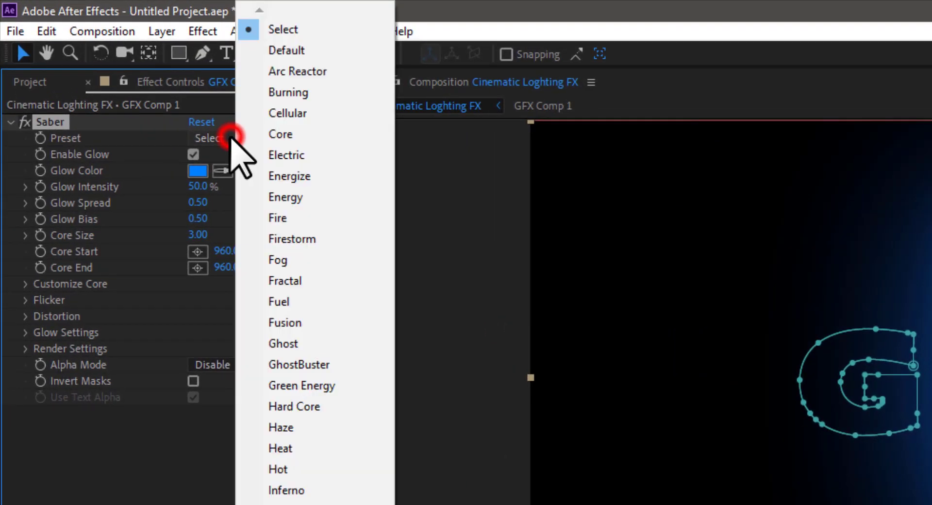
{"action": "left_click", "coordinate": [301, 74]}
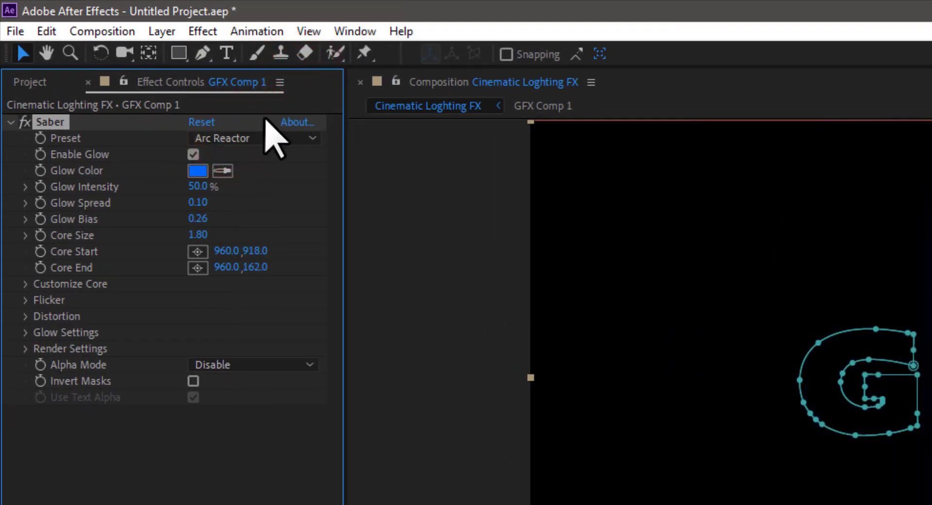
- Set Saber's Glow Color to pure red FF0000 and its Core Type to Layer Masks
{"action": "left_click", "coordinate": [198, 170]}
{"action": "left_click_drag", "start_coordinate": [624, 270], "coordinate": [545, 131]}
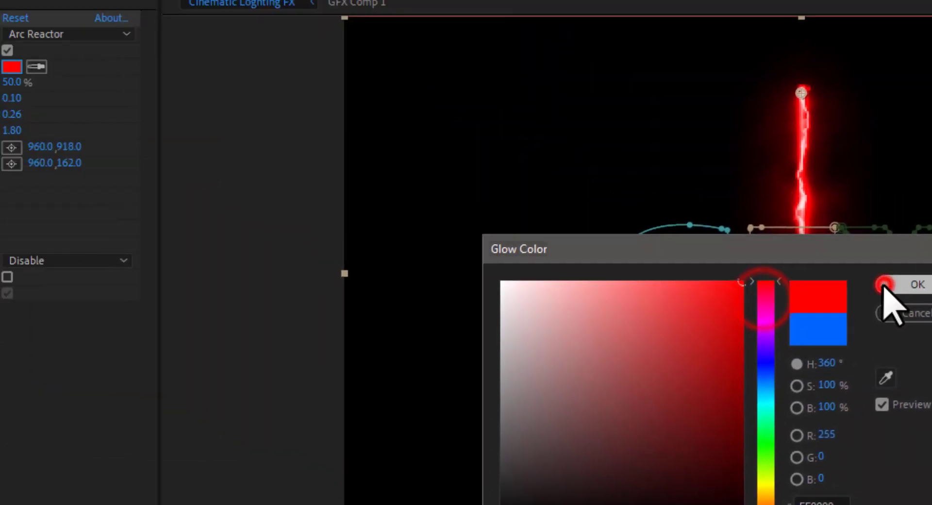
{"action": "left_click", "coordinate": [883, 285]}
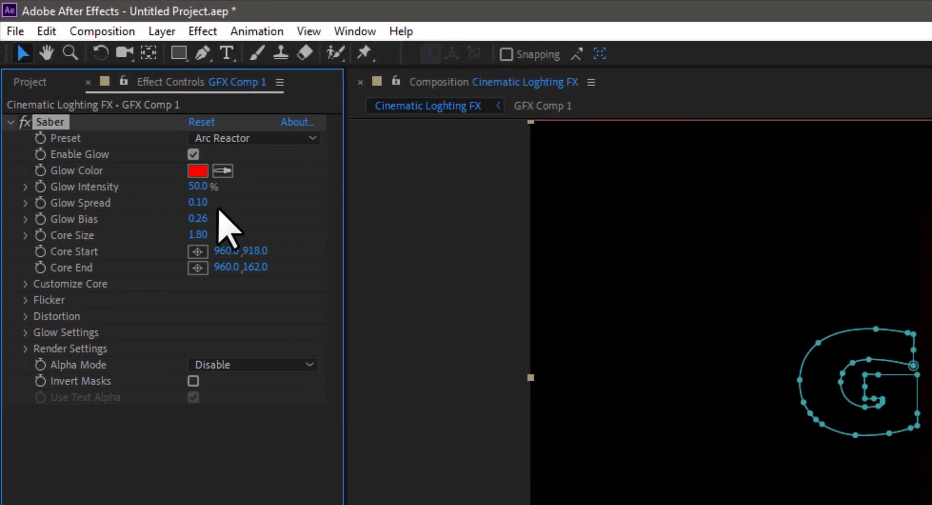
{"action": "left_click", "coordinate": [26, 284]}
{"action": "left_click", "coordinate": [245, 301]}
{"action": "left_click", "coordinate": [255, 340]}
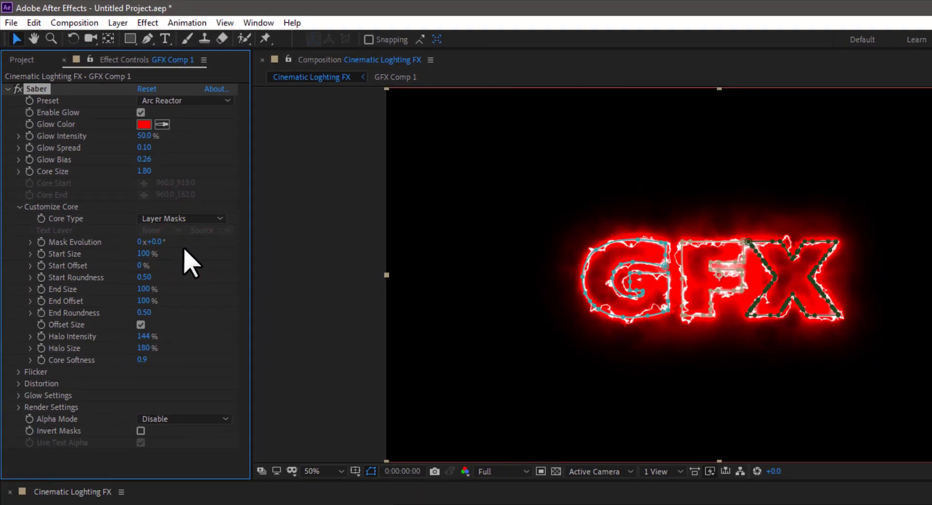
- Keyframe Saber's End Offset at 0% on the first frame and 50% at 0:00:02:00
{"action": "left_click", "coordinate": [42, 300]}
{"action": "left_click", "coordinate": [145, 300]}
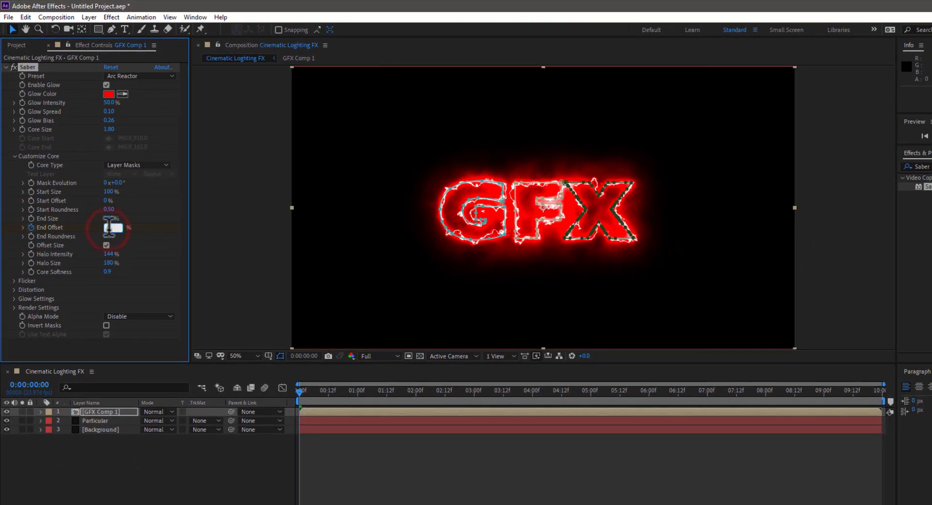
{"action": "left_click_drag", "start_coordinate": [445, 393], "coordinate": [415, 392]}
{"action": "left_click", "coordinate": [106, 228]}
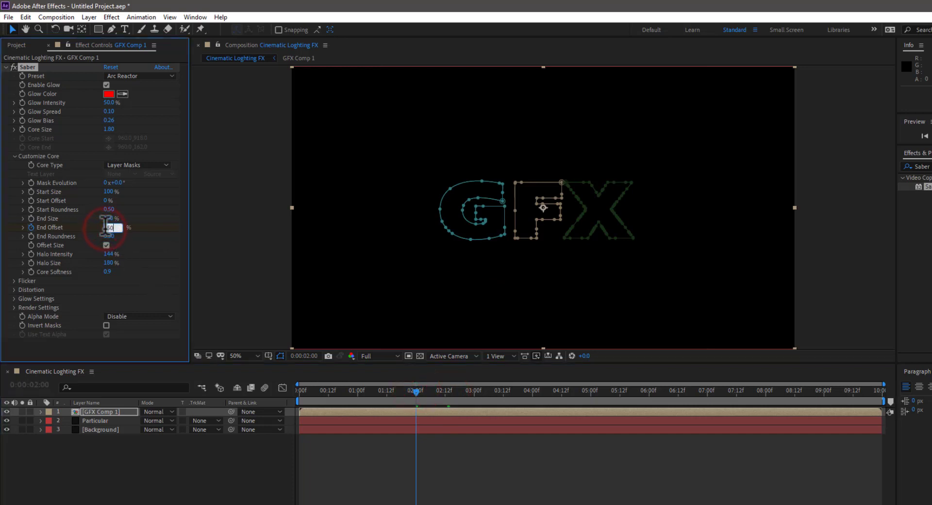
{"action": "key", "text": "Return"}
- Preview the Saber animation from the start and lower the viewer's resolution to Half
{"action": "left_click_drag", "start_coordinate": [342, 394], "coordinate": [244, 394]}
{"action": "key", "text": "space"}
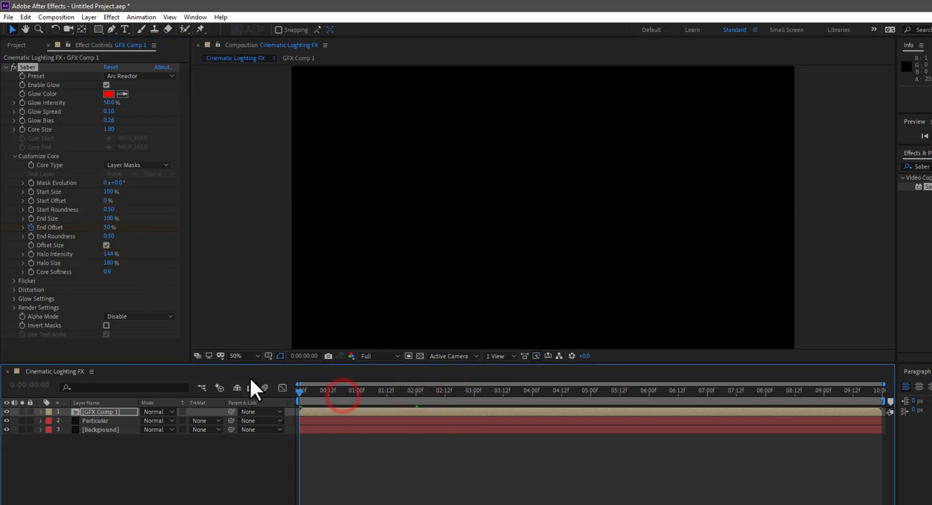
{"action": "key", "text": "space"}
{"action": "left_click", "coordinate": [373, 356]}
{"action": "left_click", "coordinate": [382, 395]}
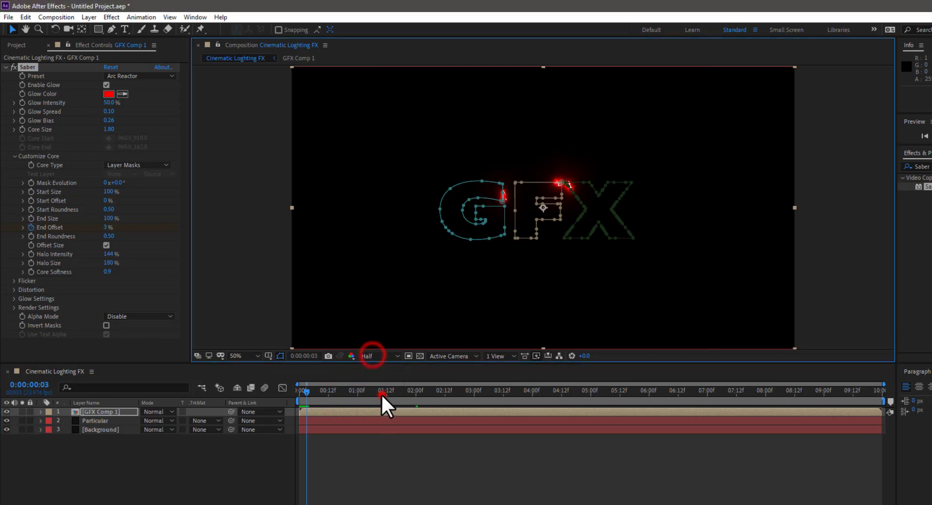
- Replay the text-drawing animation from the start, hide the mask outlines and return to 0:00:00:00
{"action": "left_click_drag", "start_coordinate": [345, 392], "coordinate": [284, 386]}
{"action": "key", "text": "space"}
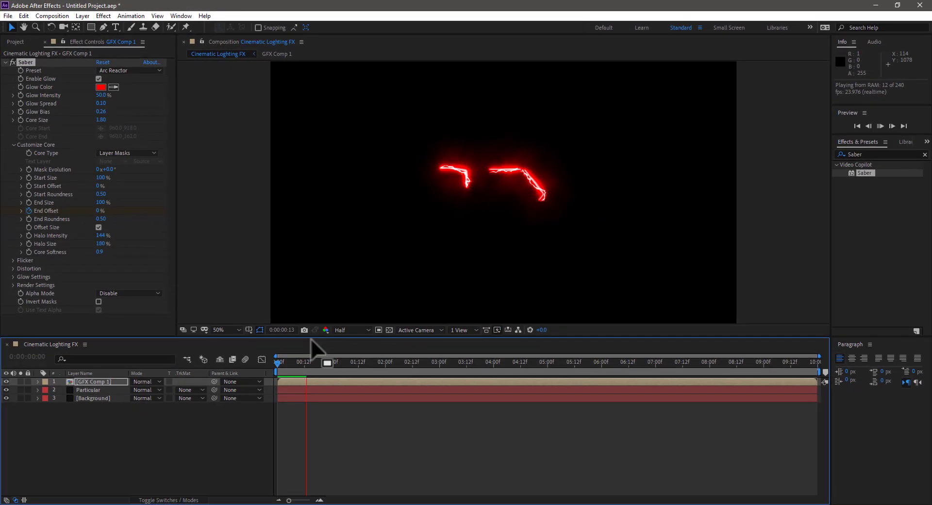
{"action": "key", "text": "space"}
{"action": "left_click", "coordinate": [258, 329]}
{"action": "key", "text": "space"}
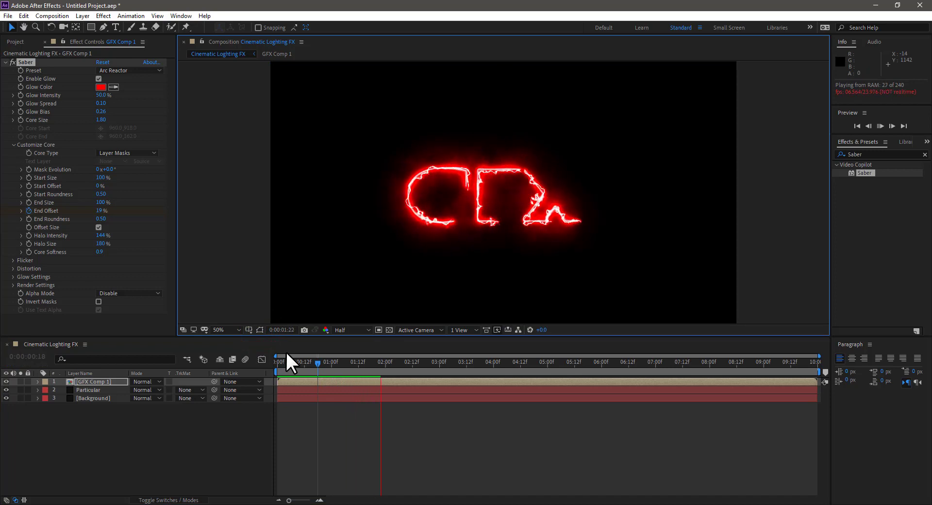
{"action": "key", "text": "space"}
{"action": "left_click", "coordinate": [276, 371]}
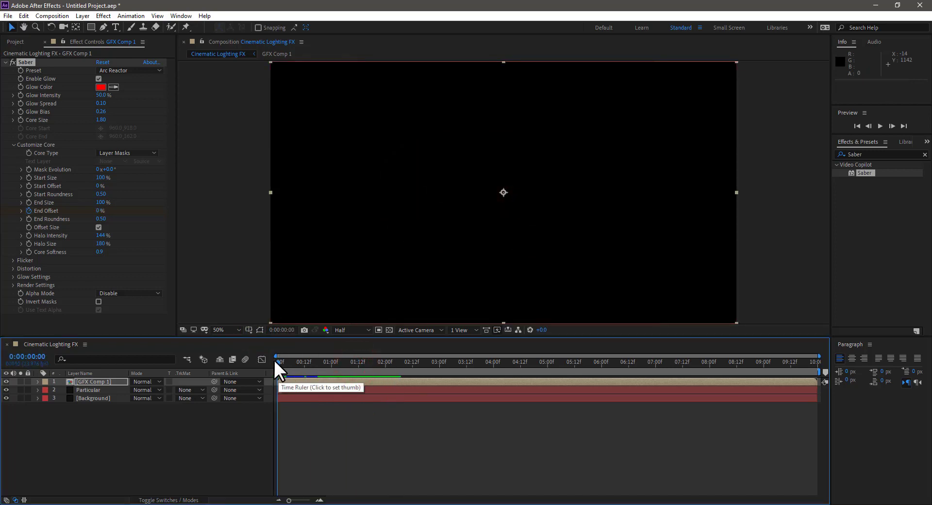
- Set Saber's Composite Settings to Transparent and check the glow over the particles at 0:00:02:07
{"action": "left_click", "coordinate": [11, 285]}
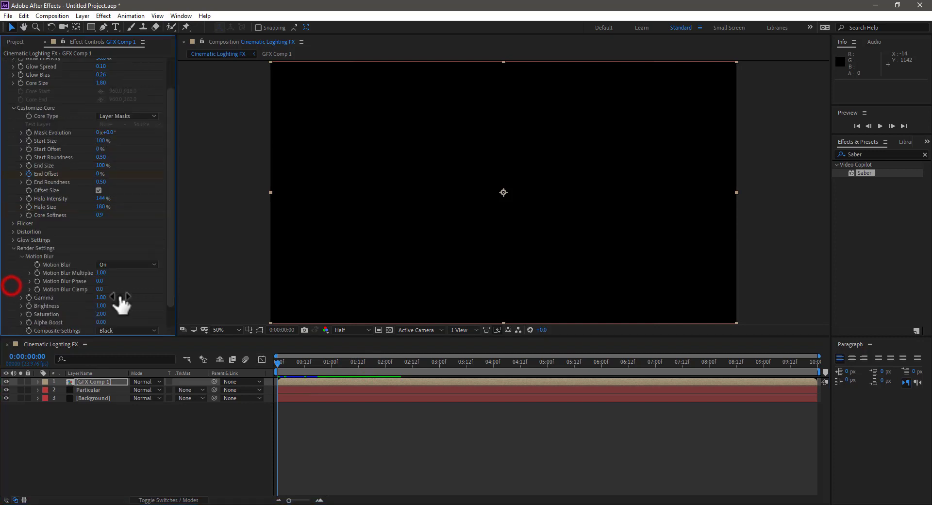
{"action": "left_click", "coordinate": [121, 329]}
{"action": "left_click", "coordinate": [127, 342]}
{"action": "scroll", "coordinate": [151, 306], "scroll_direction": "down", "scroll_amount": 1}
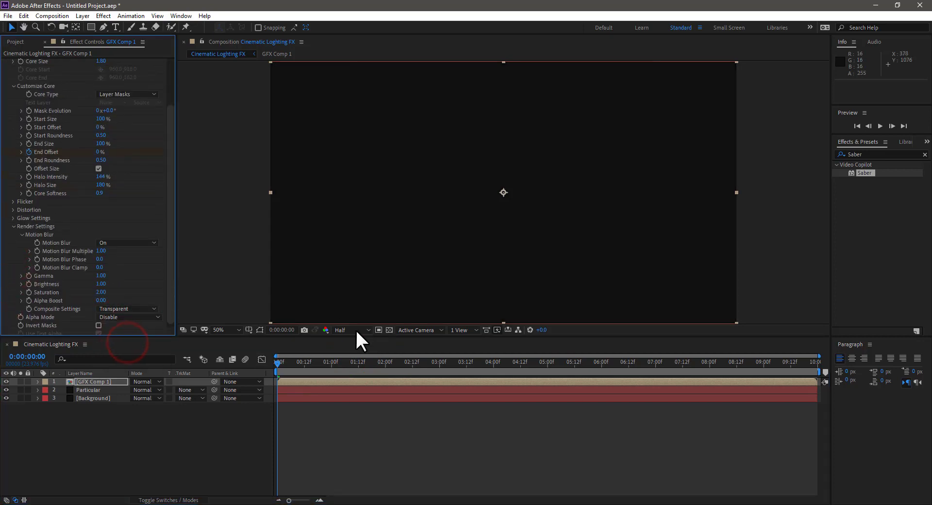
{"action": "left_click_drag", "start_coordinate": [315, 371], "coordinate": [400, 360]}
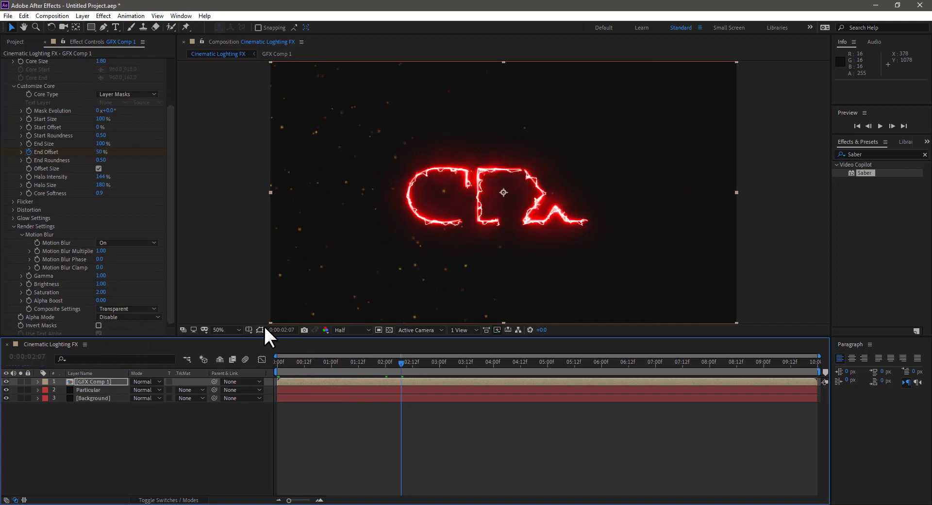
- Duplicate the GFX Comp 1 layer together with its Saber effect
{"action": "left_click", "coordinate": [58, 434]}
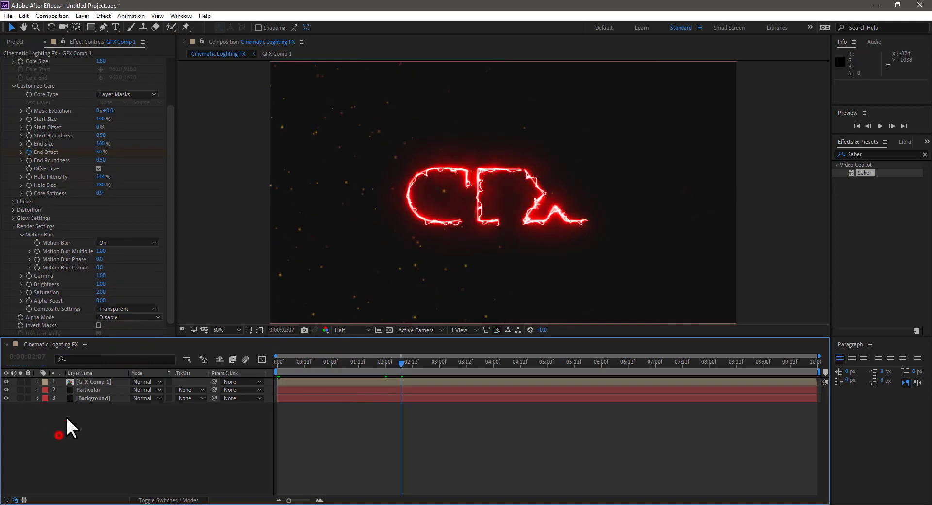
{"action": "left_click", "coordinate": [72, 382]}
{"action": "key", "text": "ctrl+d"}
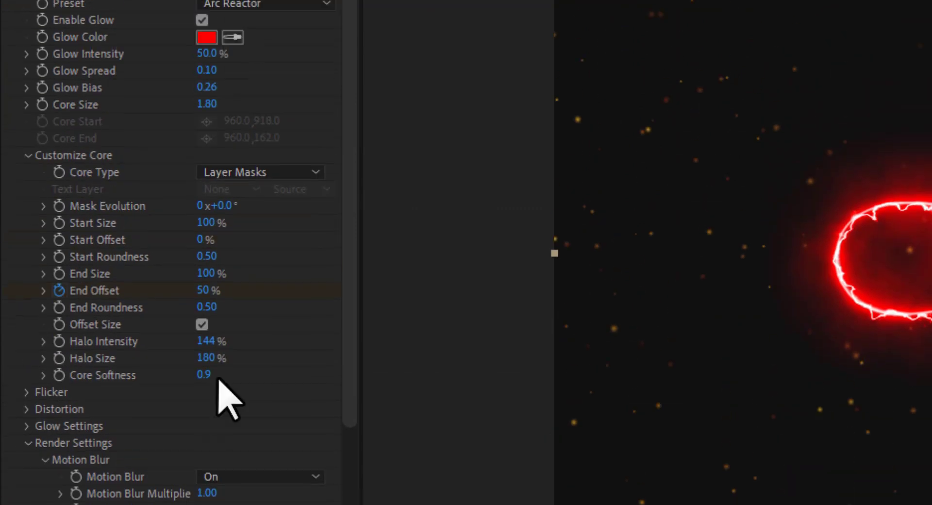
- Try the Core preset on the duplicated layer's Saber effect before switching it to Kryptonite
{"action": "left_click", "coordinate": [248, 6]}
{"action": "left_click", "coordinate": [248, 6]}
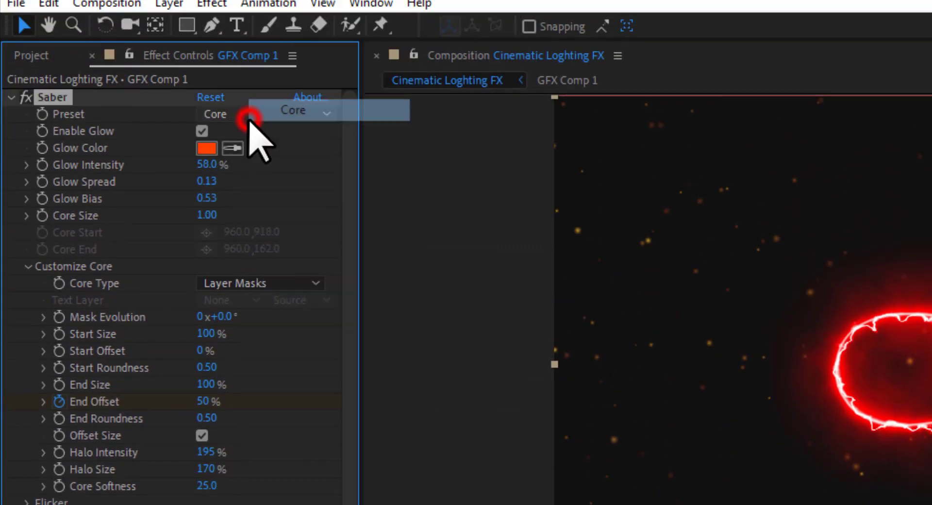
{"action": "left_click", "coordinate": [248, 6]}
{"action": "left_click", "coordinate": [249, 7]}
{"action": "left_click", "coordinate": [312, 115]}
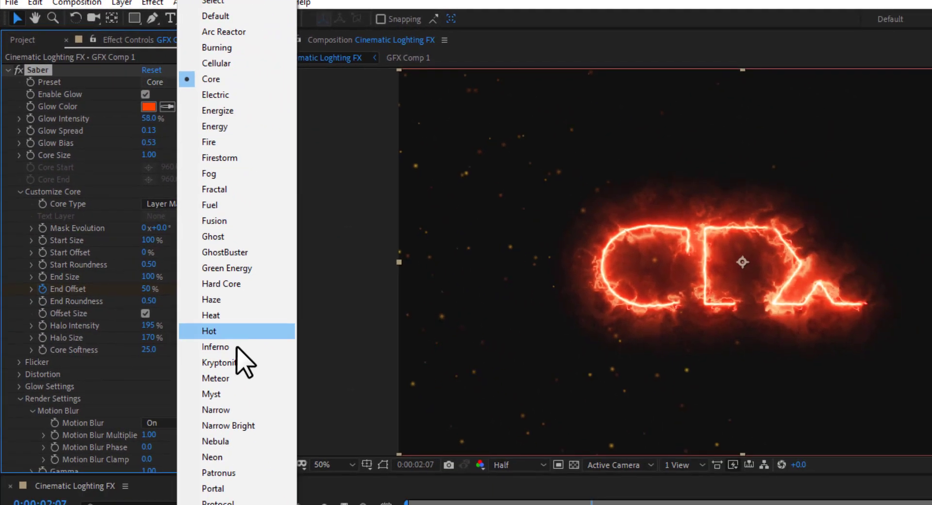
{"action": "left_click", "coordinate": [328, 504]}
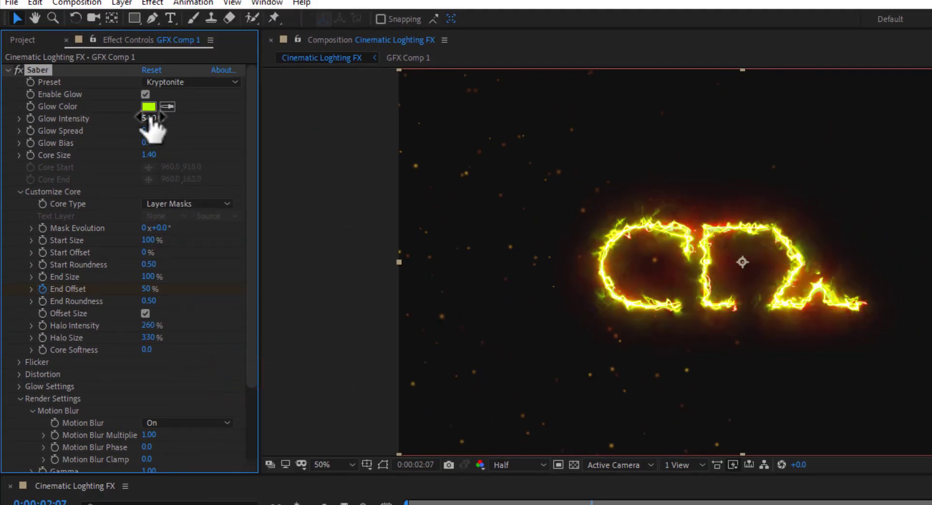
- Set the duplicated Saber's Glow Color to the blue-violet 2400FF
{"action": "left_click", "coordinate": [149, 106]}
{"action": "left_click", "coordinate": [716, 326]}
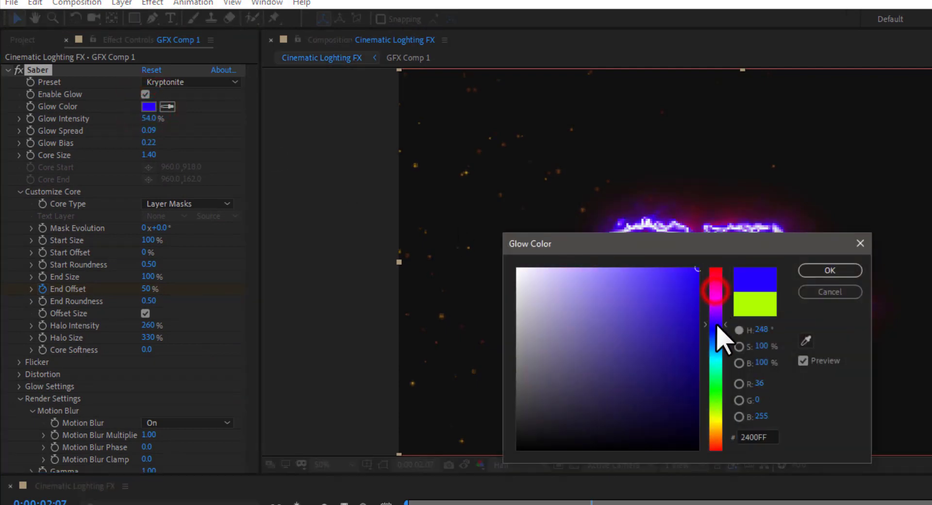
{"action": "left_click", "coordinate": [827, 270]}
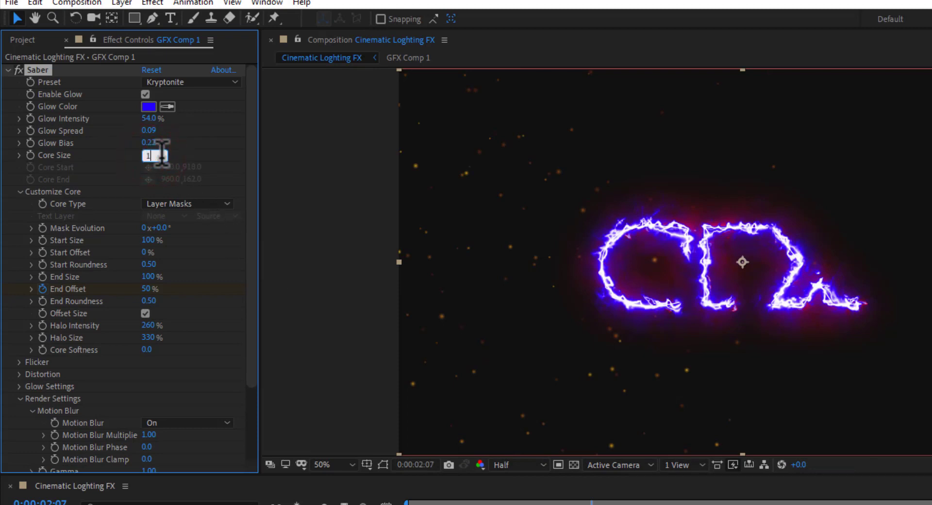
- Set the blue Saber's Core Size to 1.00 and its Mask Evolution to 180°
{"action": "key", "text": "Return"}
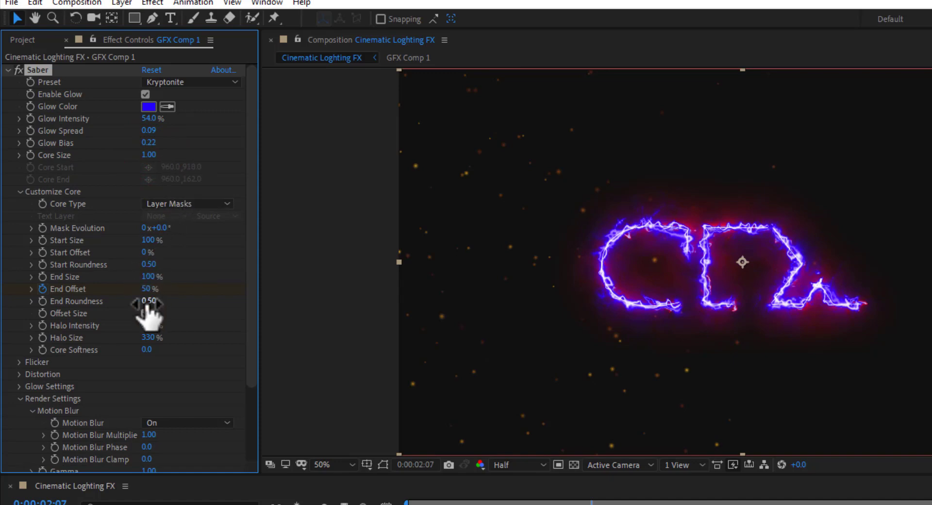
{"action": "left_click", "coordinate": [161, 227]}
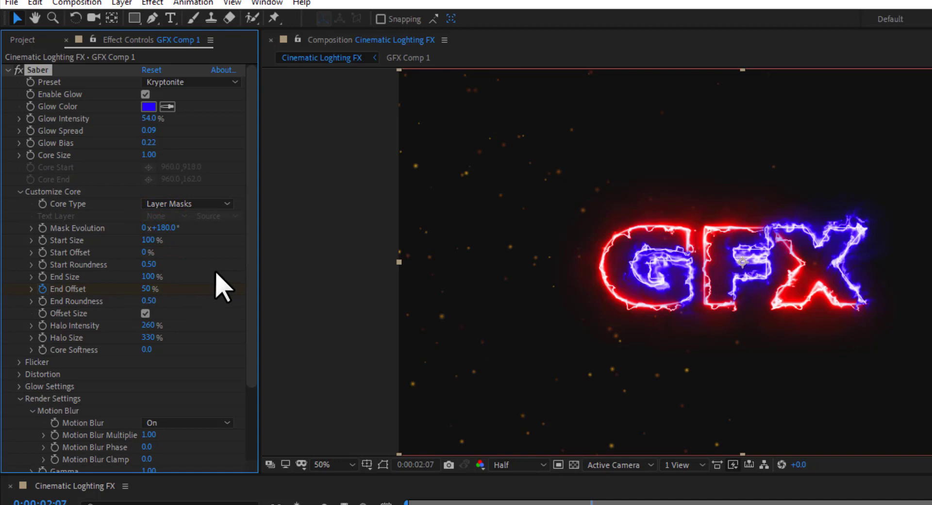
- Set the blue Saber's core Distortion Amount to 7
{"action": "left_click", "coordinate": [19, 373]}
{"action": "left_click", "coordinate": [31, 398]}
{"action": "scroll", "coordinate": [97, 383], "scroll_direction": "down", "scroll_amount": 2}
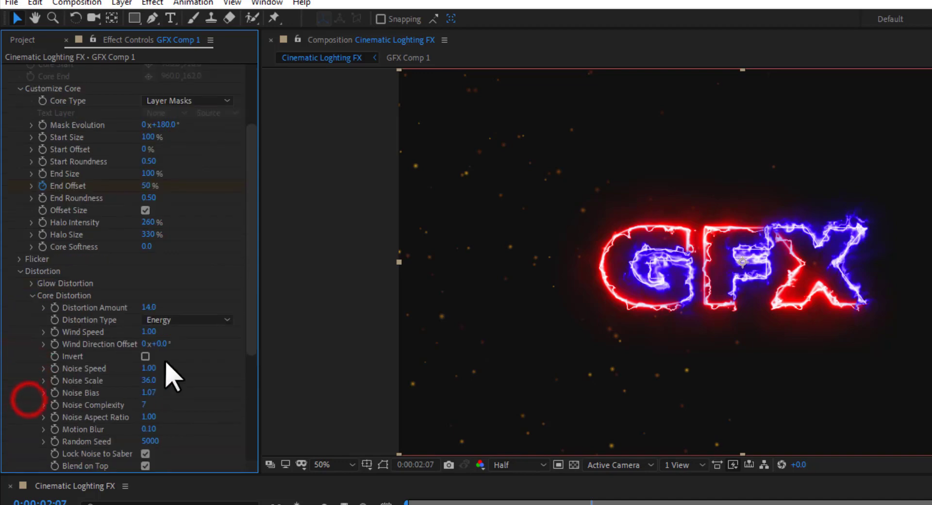
{"action": "left_click", "coordinate": [150, 307]}
{"action": "type", "text": "7"}
{"action": "key", "text": "Return"}
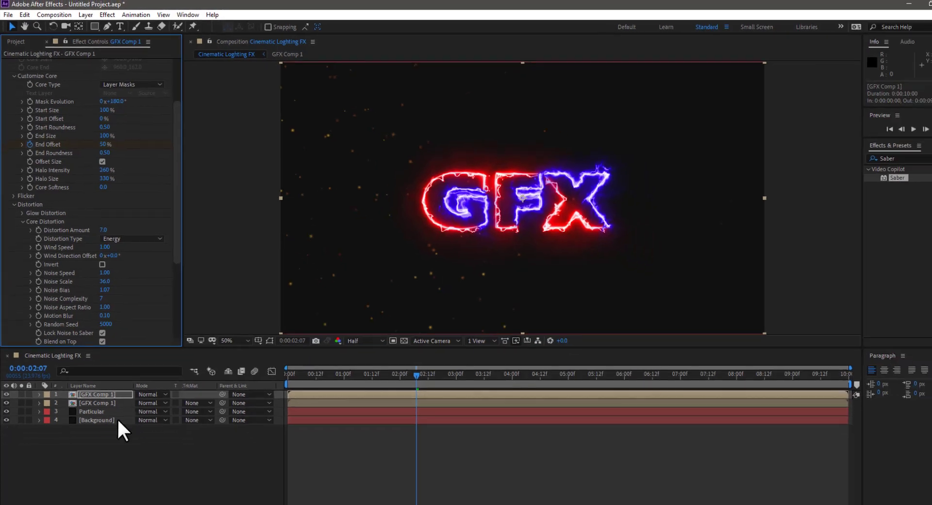
- Duplicate the top GFX Comp 1 layer as a copy without the Saber effect, and hide that copy
{"action": "left_click", "coordinate": [98, 425]}
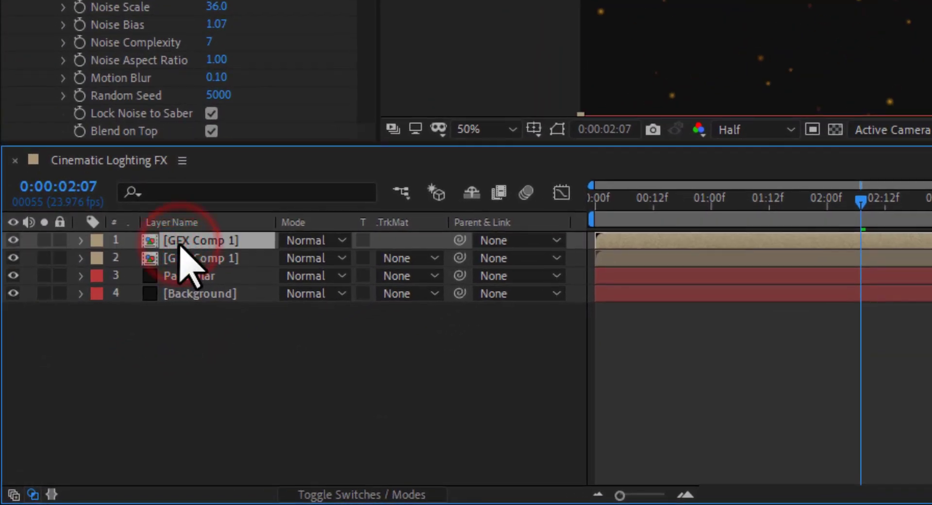
{"action": "key", "text": "ctrl+d"}
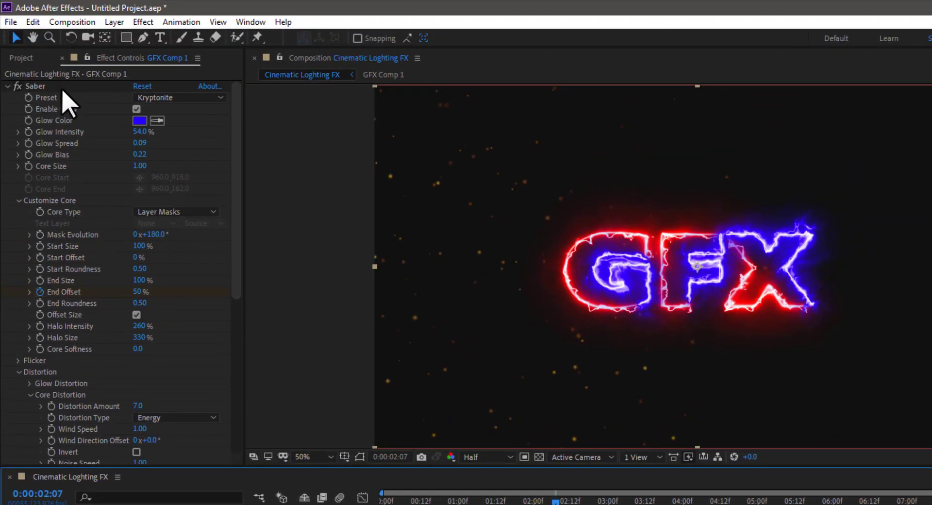
{"action": "left_click", "coordinate": [34, 86]}
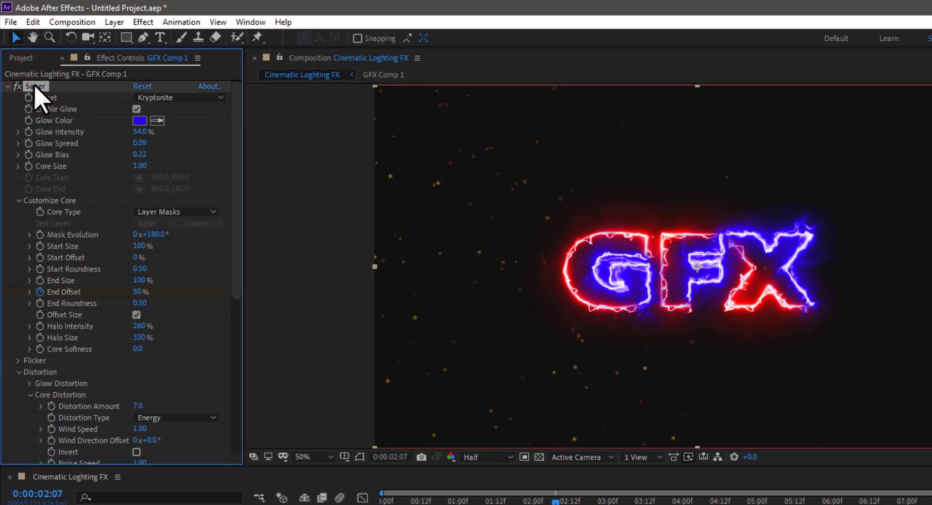
{"action": "key", "text": "Delete"}
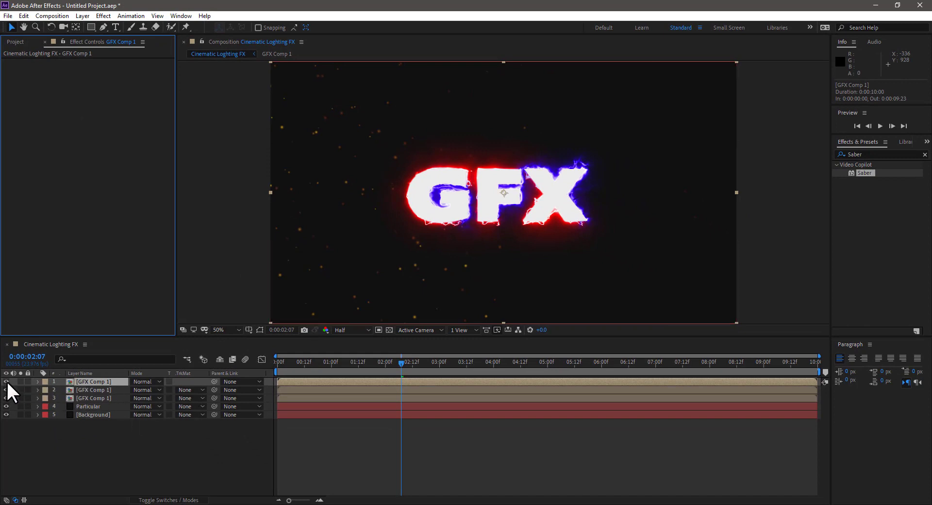
{"action": "left_click", "coordinate": [7, 380]}
- Set the Mask Evolution of the red Arc Reactor Saber on the lowest GFX Comp 1 layer to 358°
{"action": "left_click", "coordinate": [95, 387]}
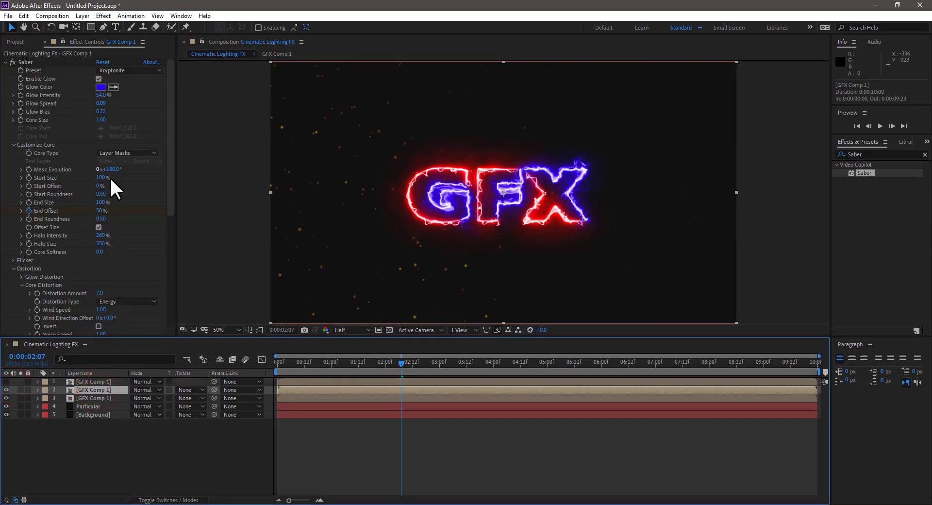
{"action": "left_click", "coordinate": [81, 397]}
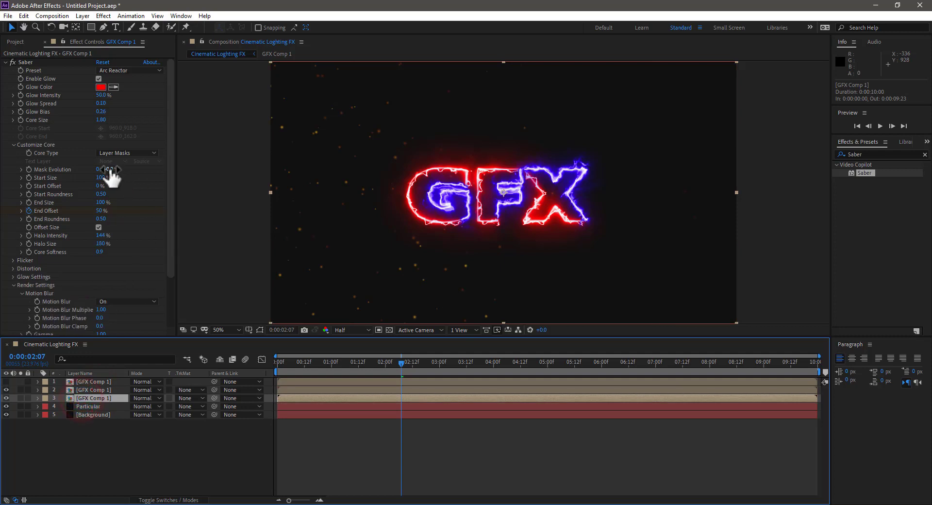
{"action": "left_click_drag", "start_coordinate": [110, 168], "coordinate": [319, 197]}
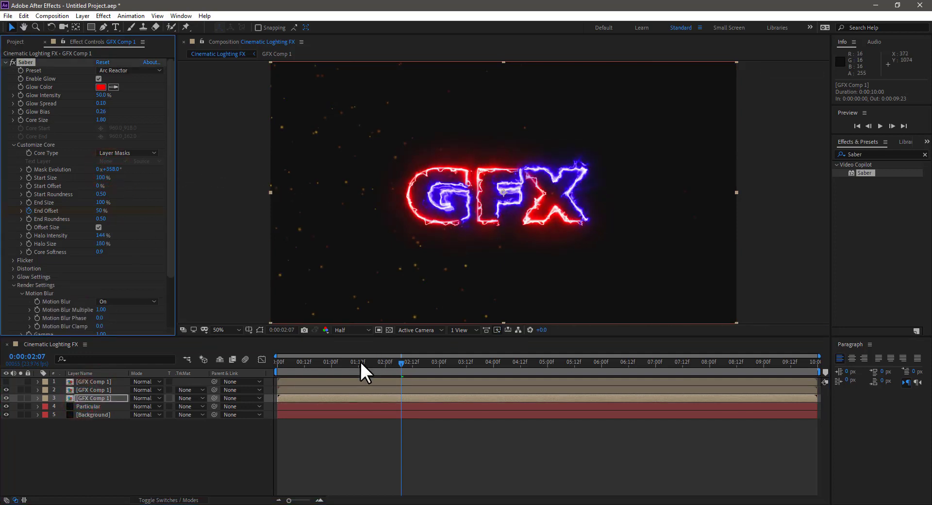
- Lower the preview resolution to Third and play the Saber animation from the start of the timeline
{"action": "key", "text": "space"}
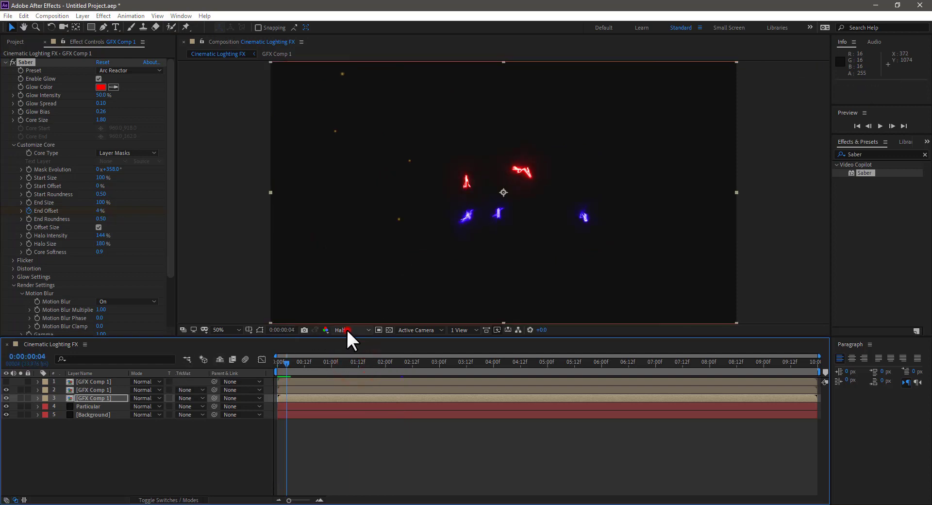
{"action": "left_click", "coordinate": [346, 328]}
{"action": "left_click", "coordinate": [342, 368]}
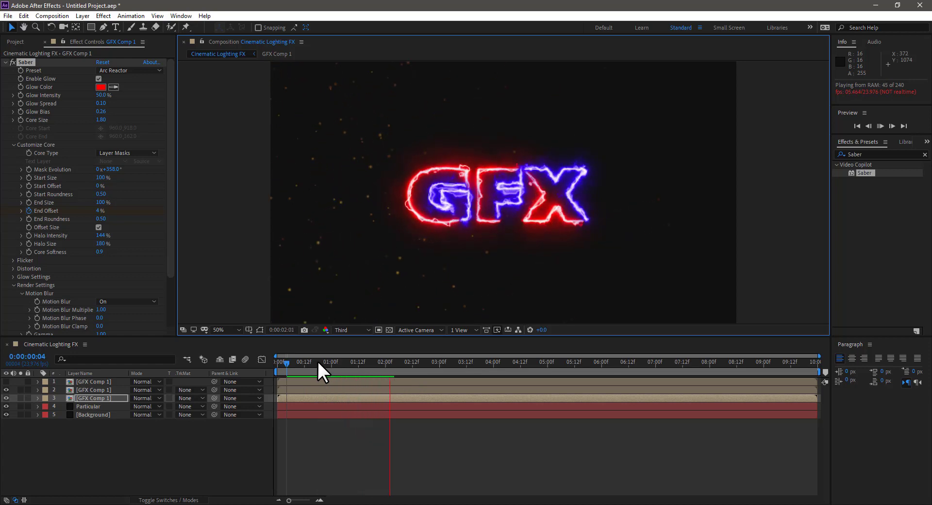
{"action": "key", "text": "space"}
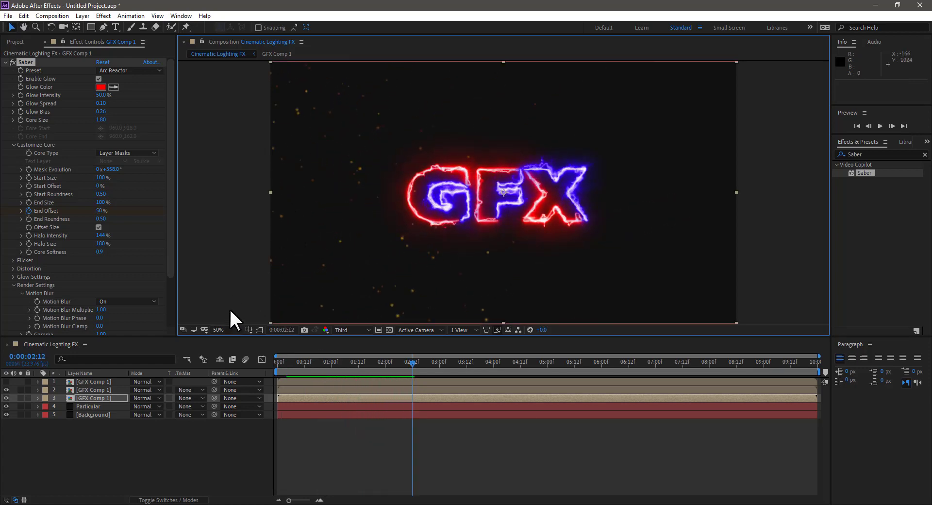
{"action": "left_click", "coordinate": [279, 362]}
{"action": "key", "text": "space"}
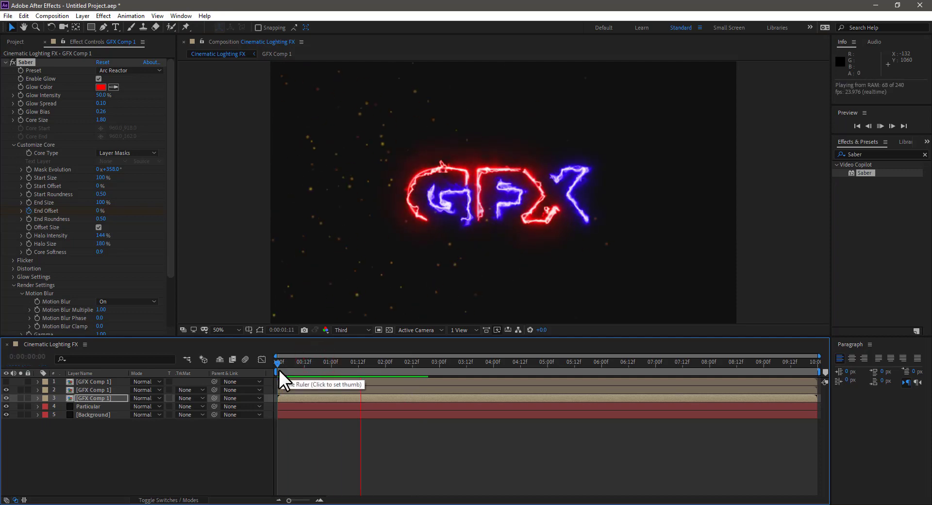
{"action": "key", "text": "space"}
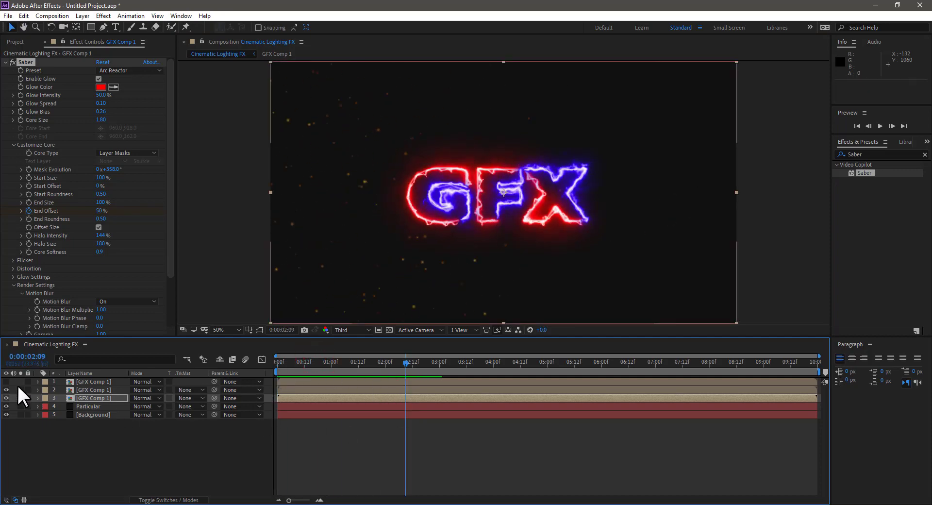
- Show the top GFX Comp 1 layer again and apply the Gradient Ramp effect to it
{"action": "left_click", "coordinate": [5, 381]}
{"action": "left_click", "coordinate": [106, 381]}
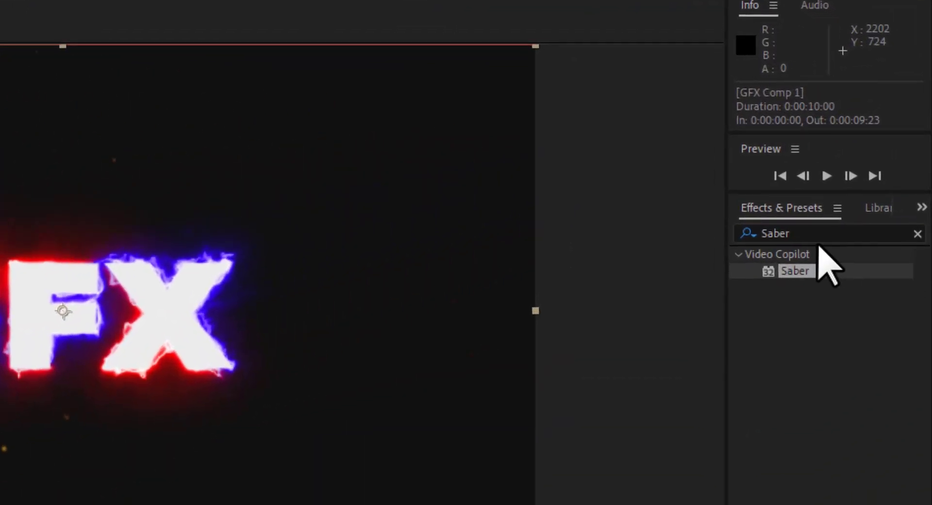
{"action": "left_click", "coordinate": [874, 155]}
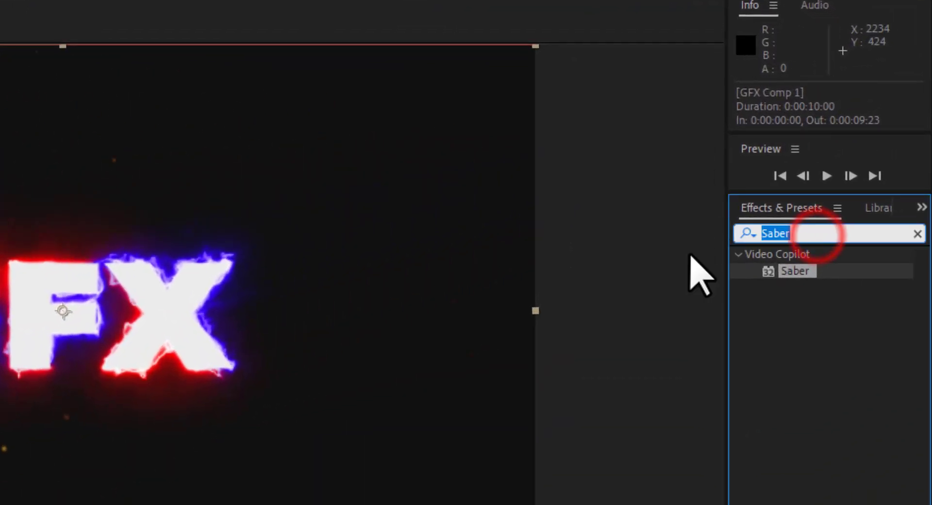
{"action": "type", "text": "Ramp"}
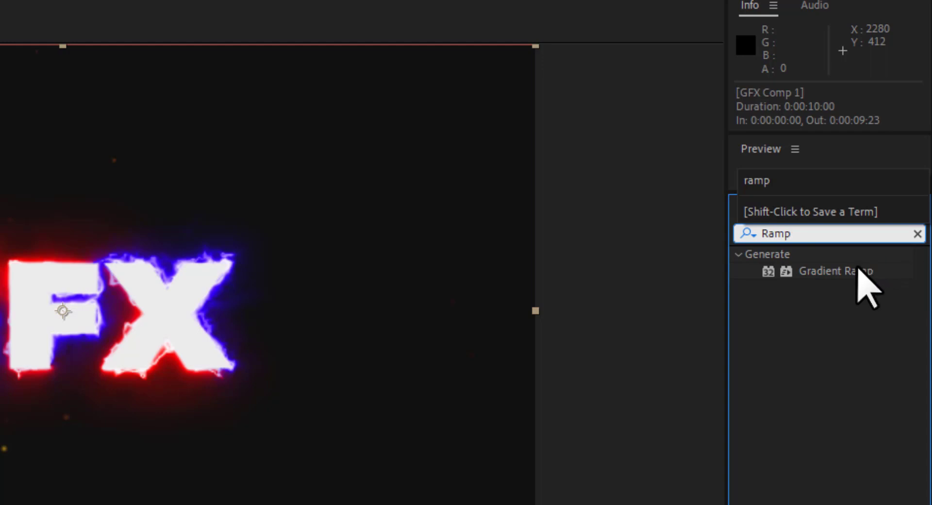
{"action": "left_click_drag", "start_coordinate": [857, 270], "coordinate": [5, 315]}
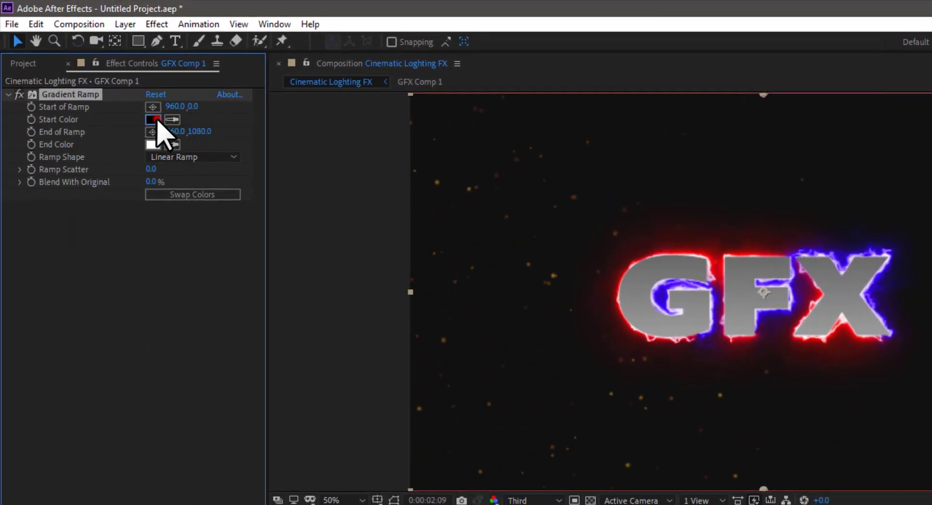
- Set the Gradient Ramp's Start Color to orange FF6600
{"action": "left_click", "coordinate": [153, 119]}
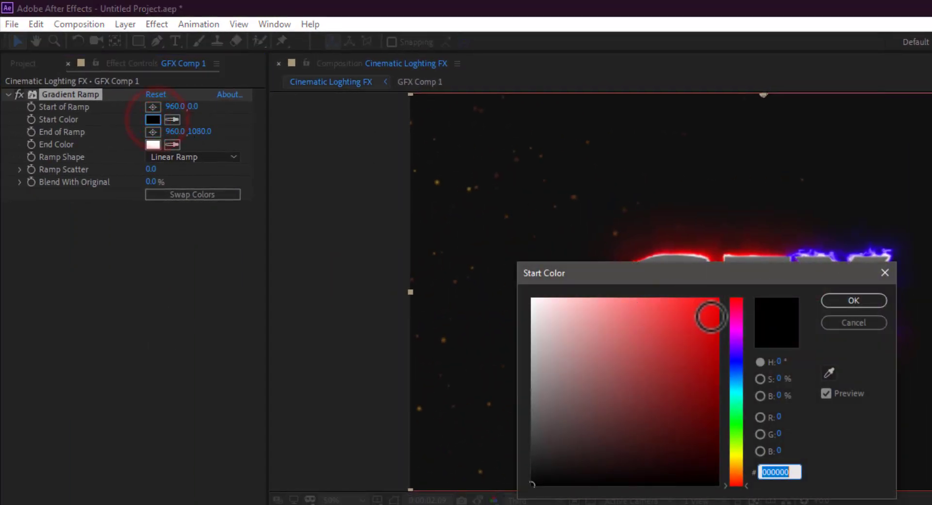
{"action": "left_click_drag", "start_coordinate": [739, 480], "coordinate": [733, 474]}
{"action": "left_click", "coordinate": [715, 300]}
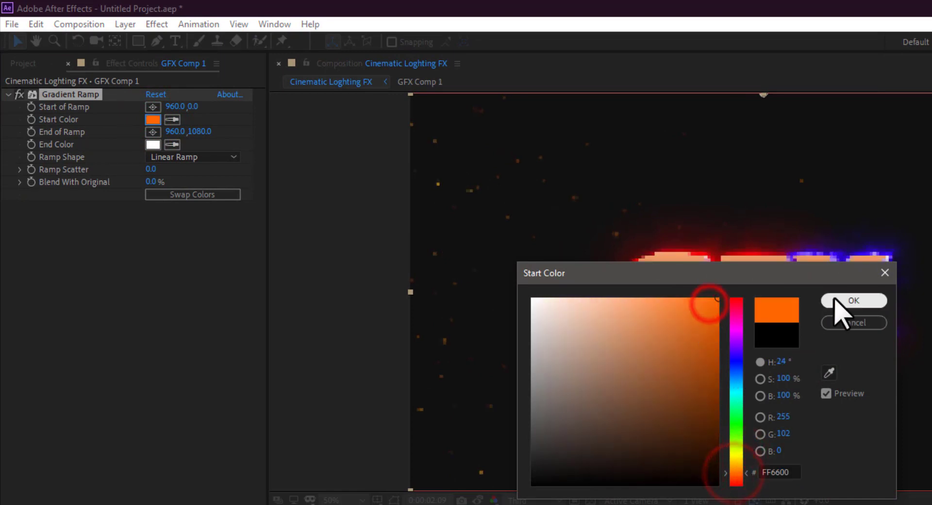
{"action": "left_click", "coordinate": [840, 301]}
- Set the Gradient Ramp's End Color to a fully saturated yellow
{"action": "left_click", "coordinate": [154, 144]}
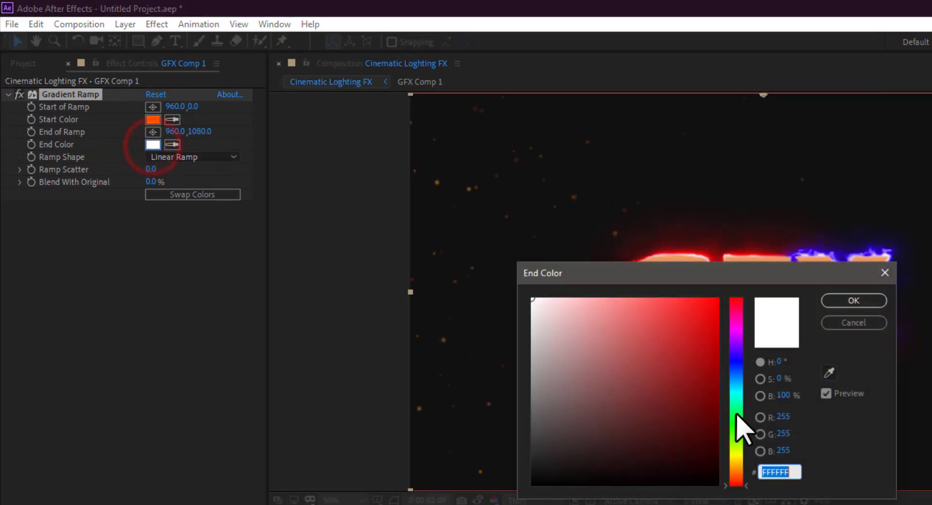
{"action": "left_click", "coordinate": [732, 452]}
{"action": "left_click_drag", "start_coordinate": [701, 314], "coordinate": [727, 292]}
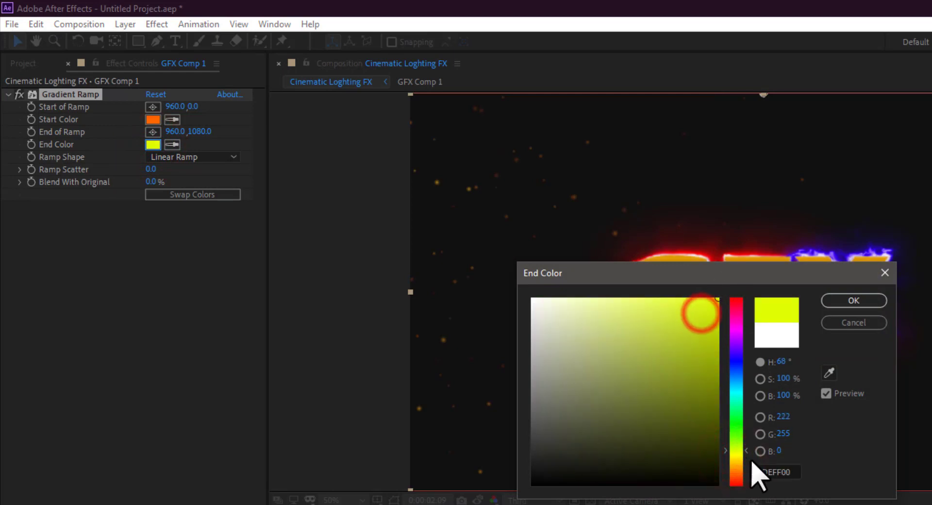
{"action": "left_click", "coordinate": [738, 455]}
{"action": "left_click", "coordinate": [839, 301]}
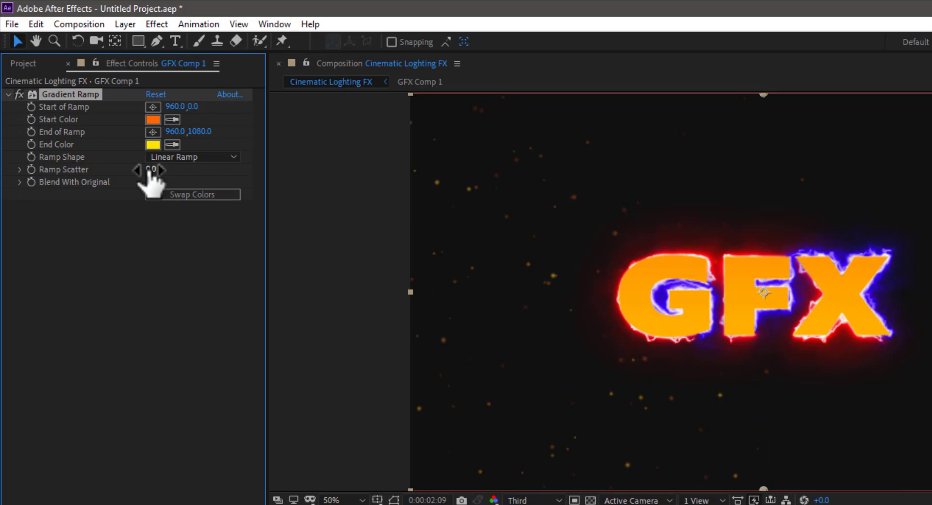
- Set the Gradient Ramp's Ramp Scatter to 2.8 and its Start Color to the deeper orange FF4E00
{"action": "left_click_drag", "start_coordinate": [149, 170], "coordinate": [163, 170]}
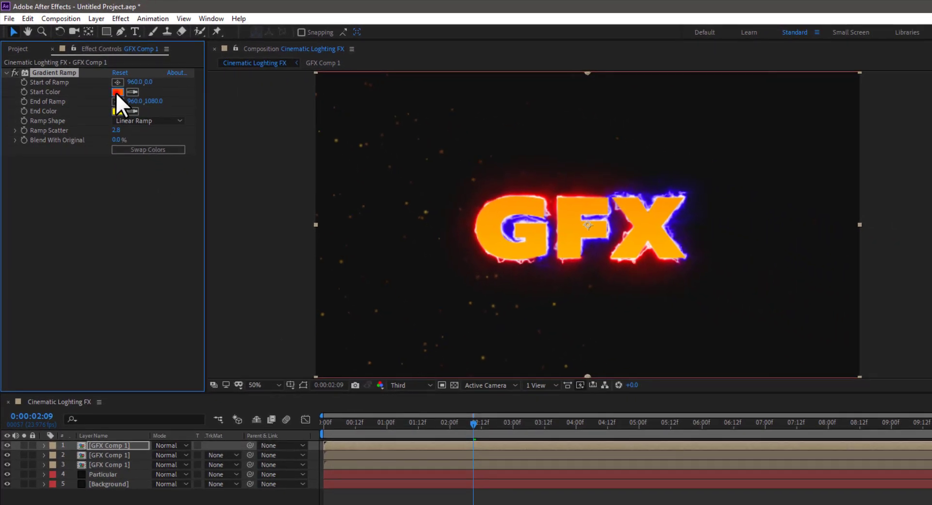
{"action": "left_click", "coordinate": [117, 92]}
{"action": "left_click", "coordinate": [564, 367]}
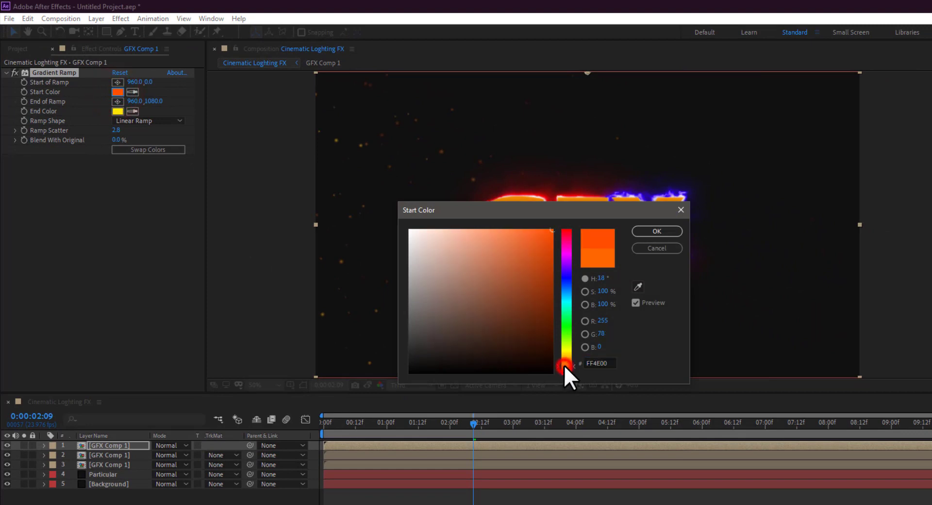
{"action": "left_click", "coordinate": [636, 233]}
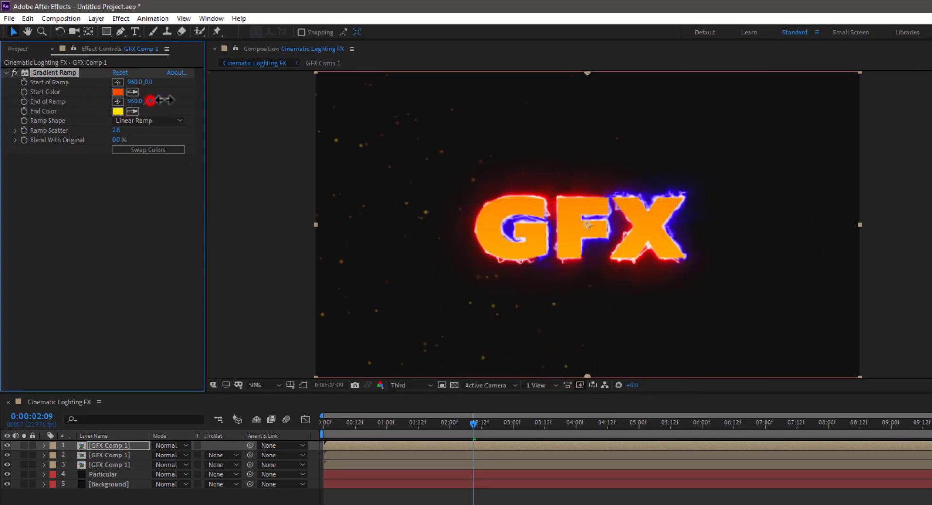
- Place the ramp's start point just above the text at 961, 404 and its end point just below at 966, 688
{"action": "left_click_drag", "start_coordinate": [150, 100], "coordinate": [158, 99]}
{"action": "left_click_drag", "start_coordinate": [587, 370], "coordinate": [588, 283]}
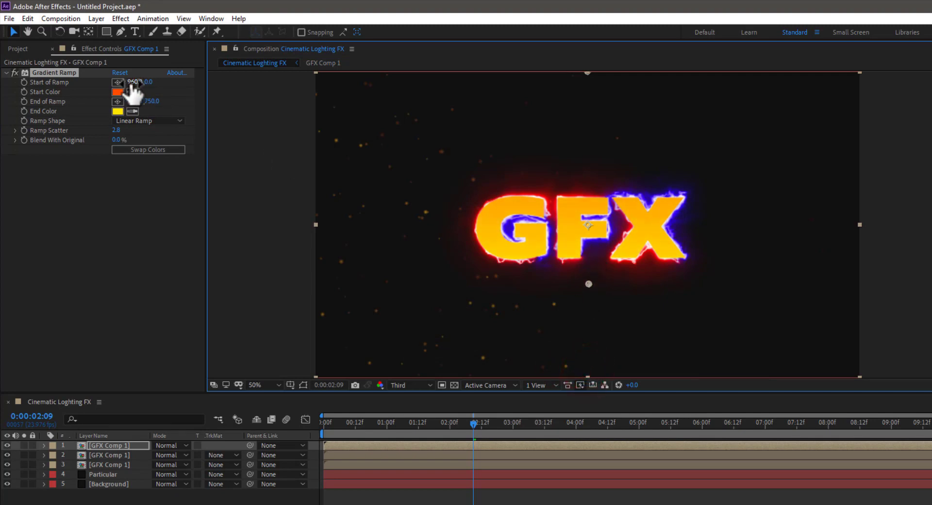
{"action": "left_click_drag", "start_coordinate": [133, 82], "coordinate": [154, 91]}
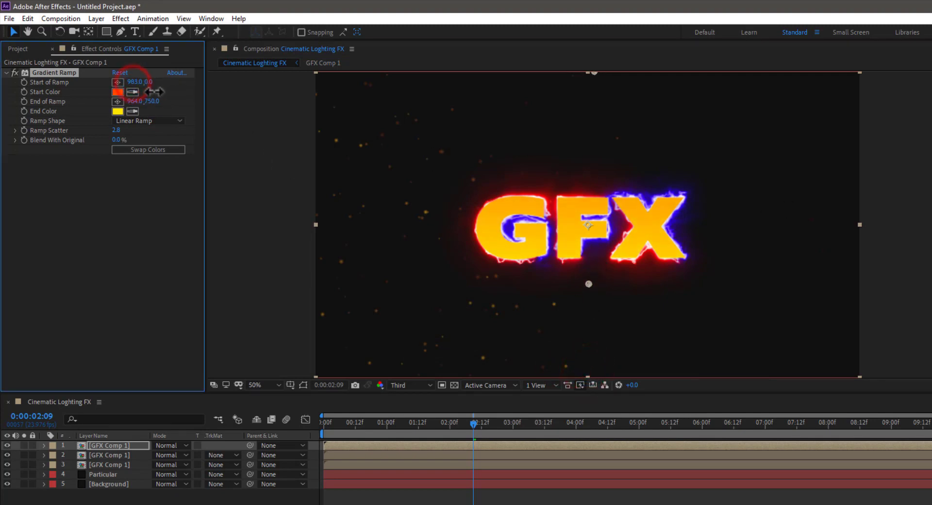
{"action": "left_click_drag", "start_coordinate": [593, 72], "coordinate": [588, 183]}
{"action": "left_click_drag", "start_coordinate": [591, 286], "coordinate": [590, 270]}
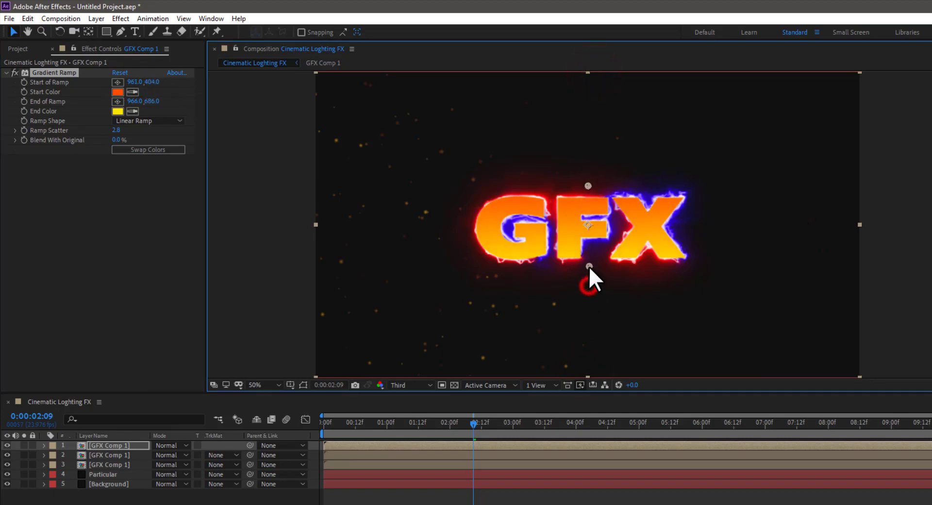
- Go to 0:00:02:19 and apply the Venetian Blinds transition to the top GFX Comp 1 layer
{"action": "left_click", "coordinate": [104, 256]}
{"action": "left_click_drag", "start_coordinate": [460, 427], "coordinate": [500, 430]}
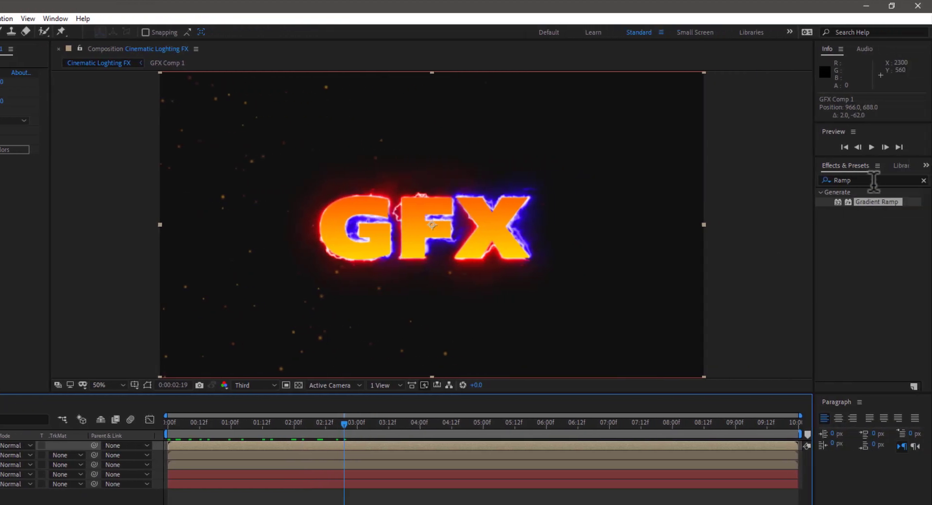
{"action": "left_click", "coordinate": [924, 180]}
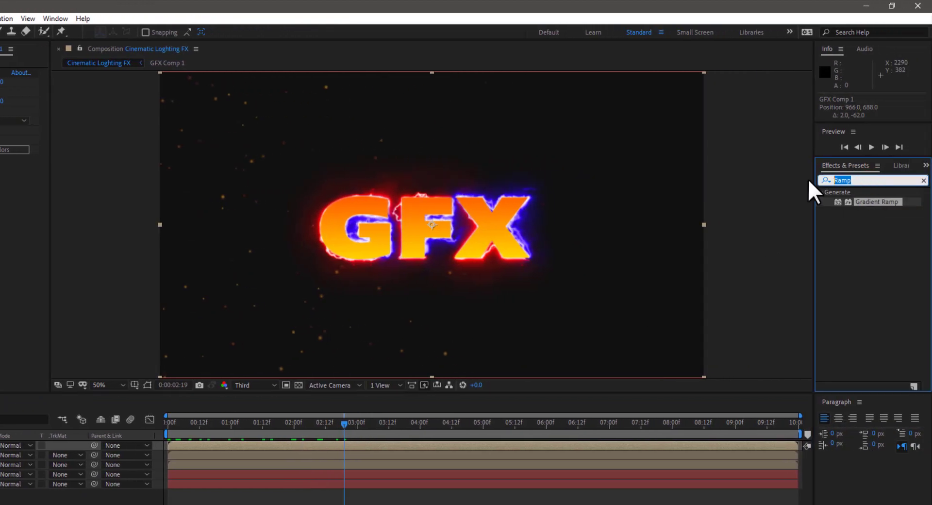
{"action": "type", "text": "vene"}
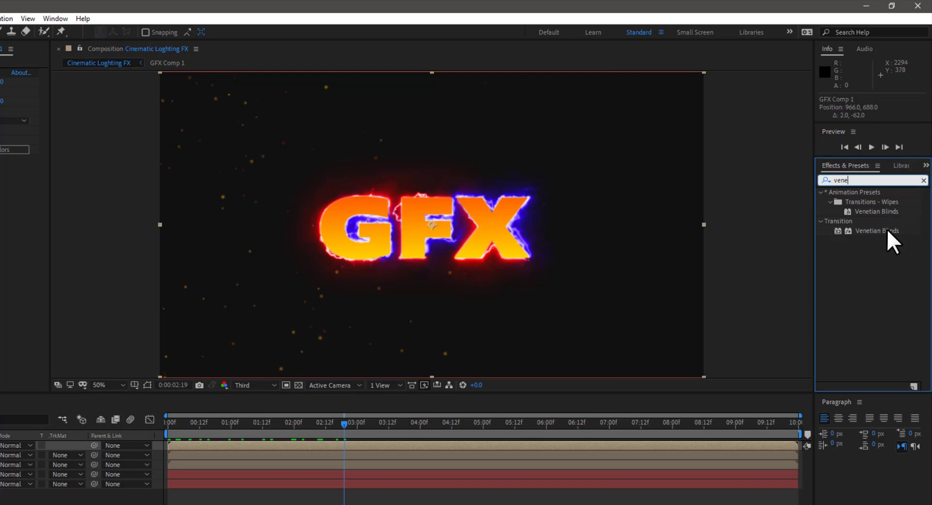
{"action": "left_click_drag", "start_coordinate": [881, 213], "coordinate": [463, 226]}
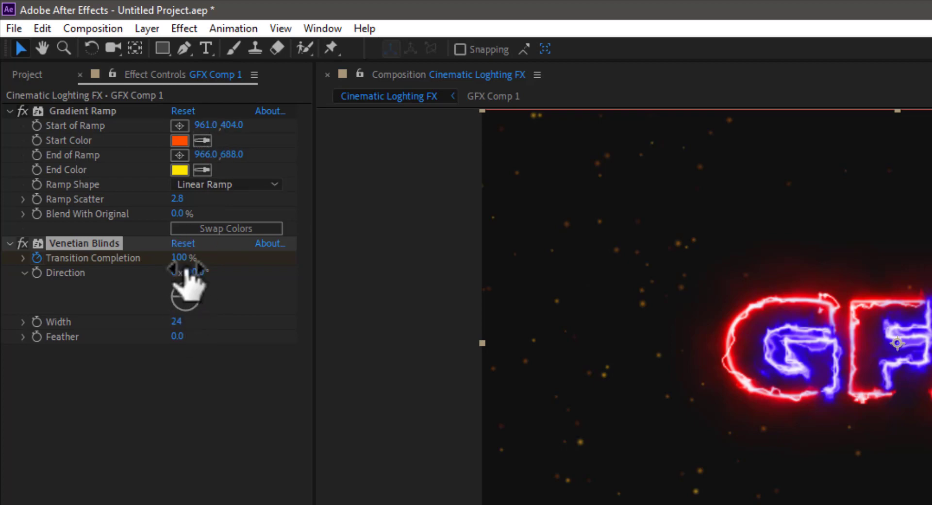
- Set the Venetian Blinds Direction to -45° and Width to 10 on the top GFX Comp 1 layer
{"action": "left_click_drag", "start_coordinate": [186, 270], "coordinate": [73, 281]}
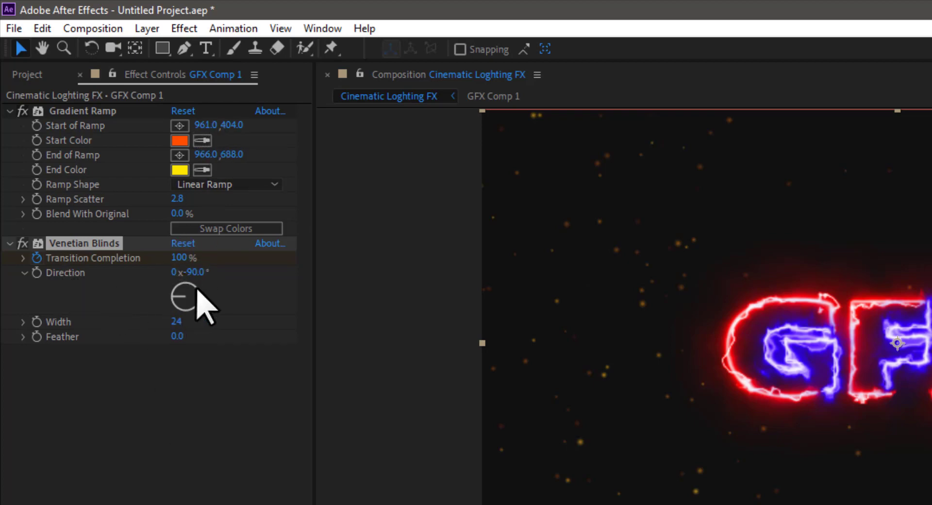
{"action": "left_click", "coordinate": [197, 272]}
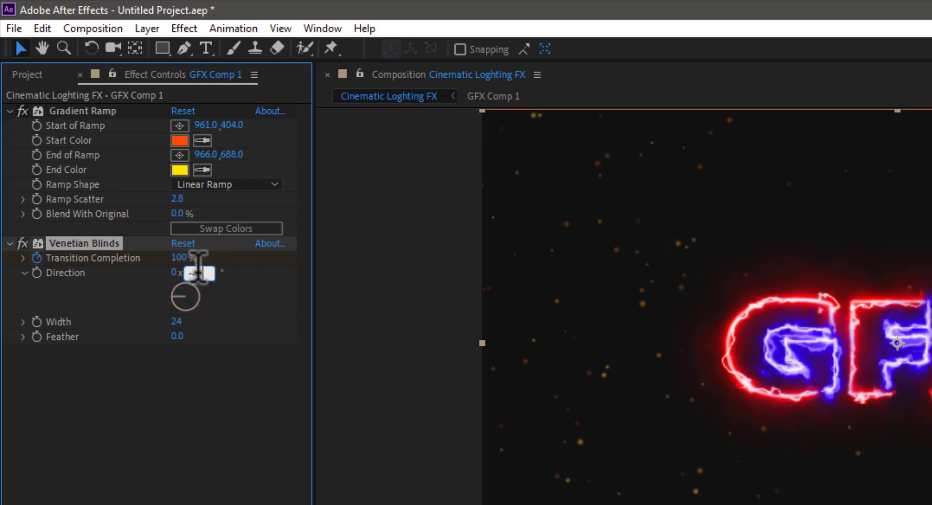
{"action": "left_click", "coordinate": [176, 321]}
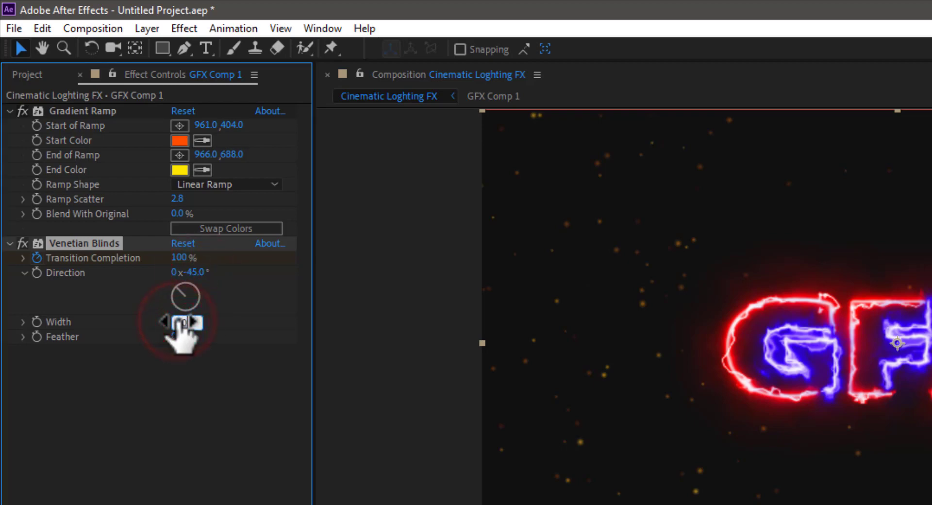
{"action": "type", "text": "10"}
- Try out the blinds reveal and keyframe Venetian Blinds Transition Completion at 100% at 0:00:02:00
{"action": "left_click_drag", "start_coordinate": [178, 257], "coordinate": [151, 260]}
{"action": "scroll", "coordinate": [915, 380], "scroll_direction": "up", "scroll_amount": 2}
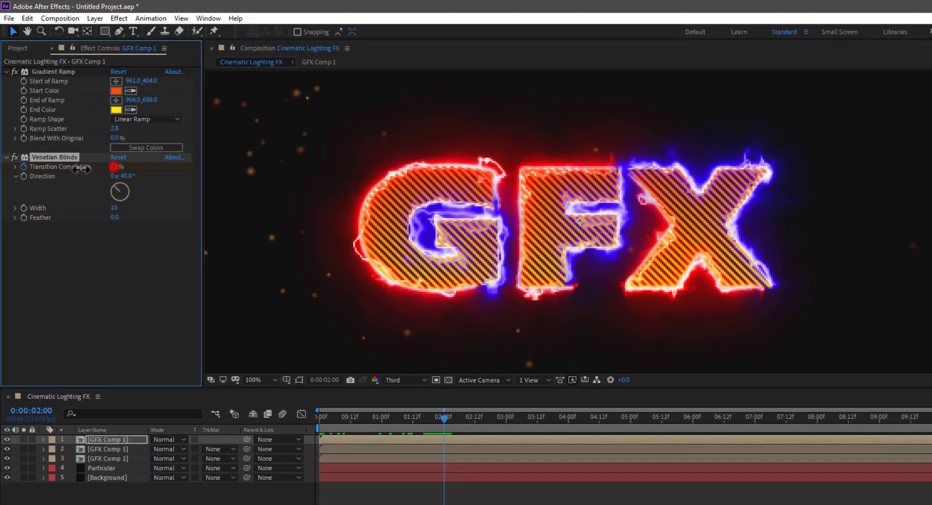
{"action": "left_click_drag", "start_coordinate": [170, 241], "coordinate": [200, 247]}
{"action": "left_click_drag", "start_coordinate": [137, 171], "coordinate": [175, 170]}
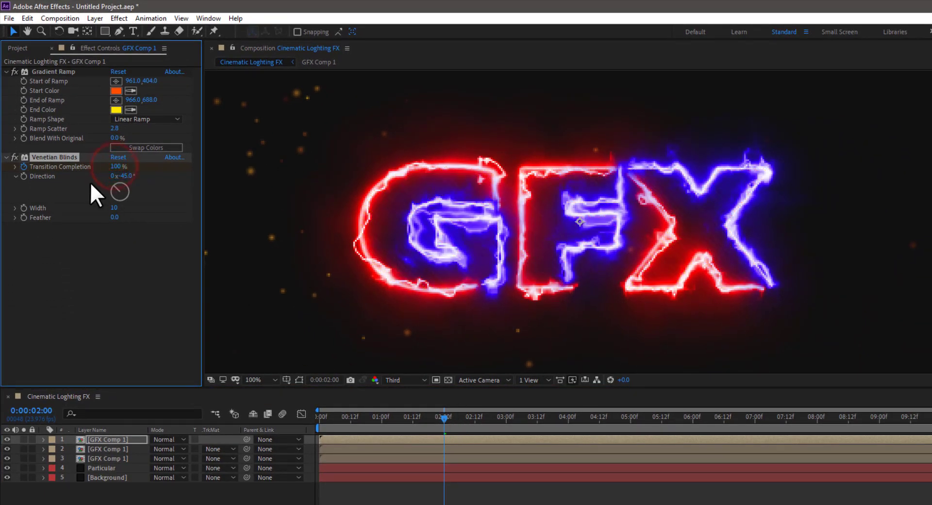
{"action": "left_click", "coordinate": [23, 166]}
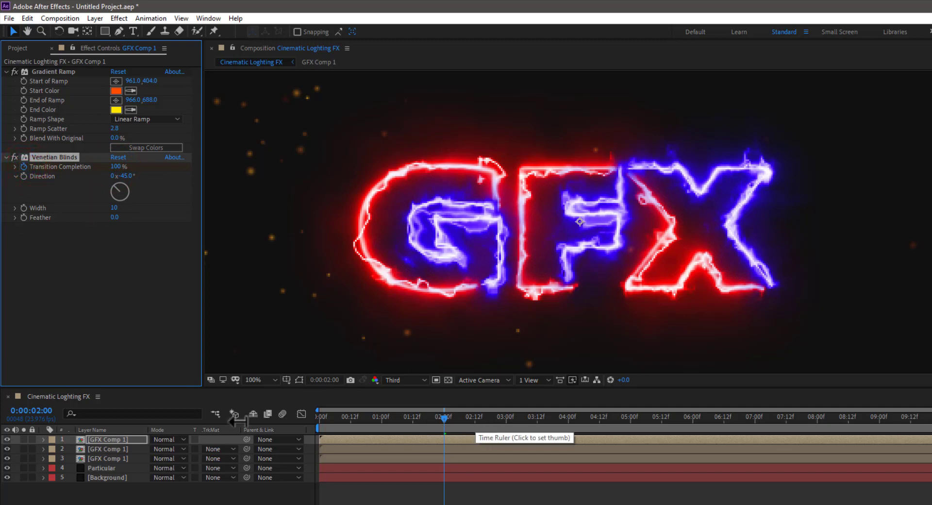
{"action": "left_click", "coordinate": [118, 440]}
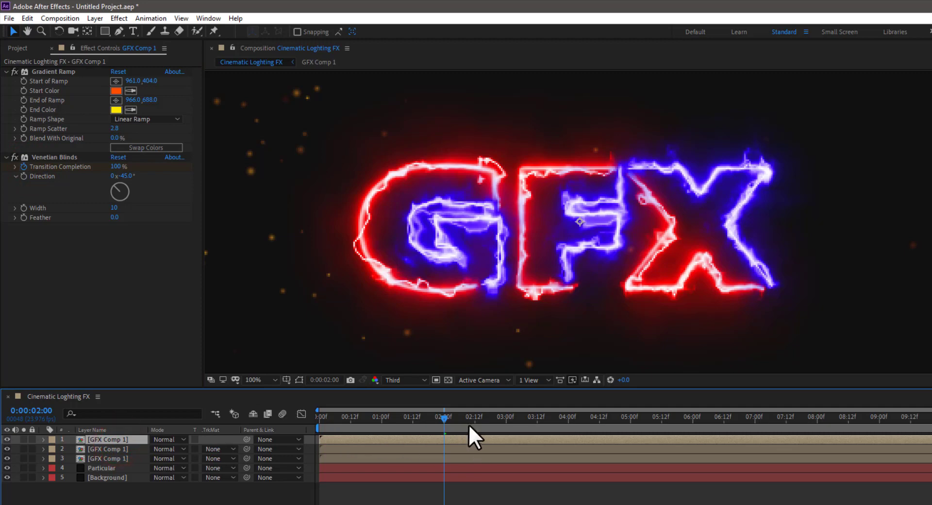
- Keyframe Transition Completion at 0% at 0:00:03:00 and play the animation from the start
{"action": "left_click_drag", "start_coordinate": [534, 421], "coordinate": [506, 421]}
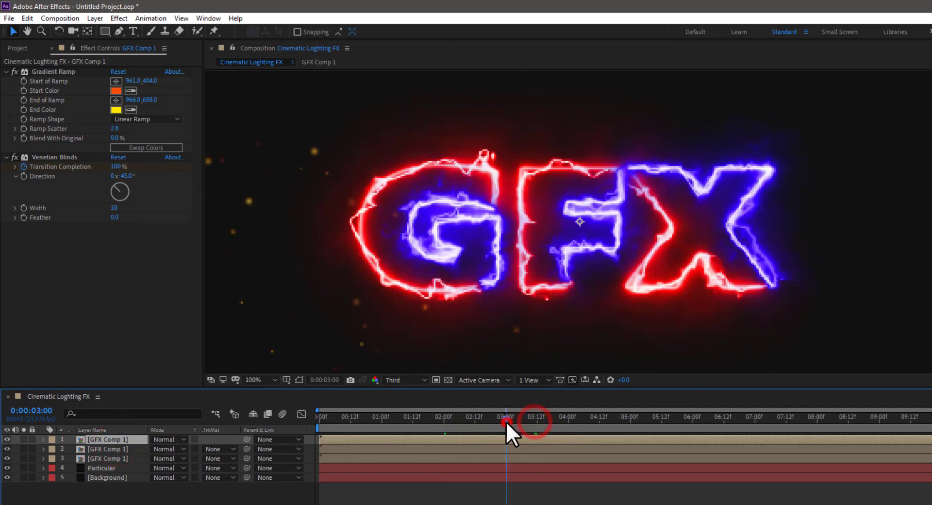
{"action": "left_click_drag", "start_coordinate": [118, 167], "coordinate": [40, 174]}
{"action": "left_click_drag", "start_coordinate": [494, 418], "coordinate": [295, 432]}
{"action": "key", "text": "space"}
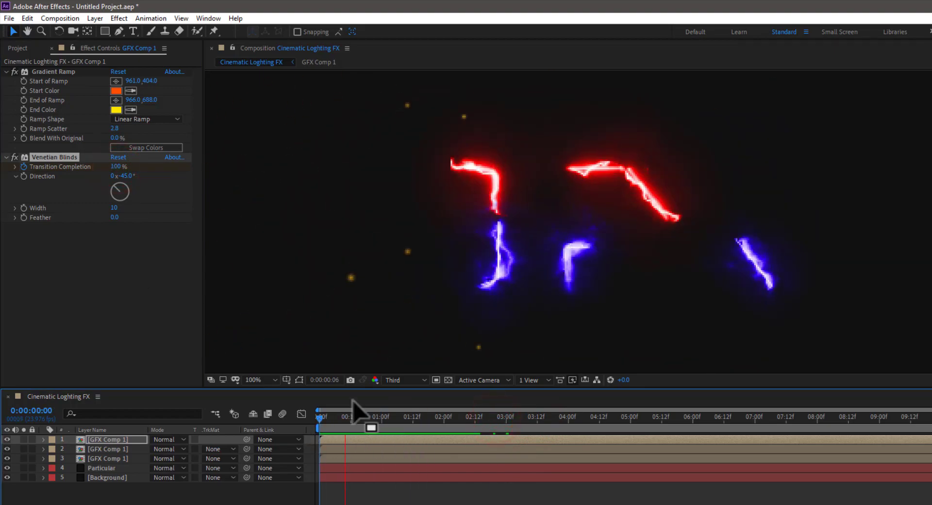
{"action": "key", "text": "space"}
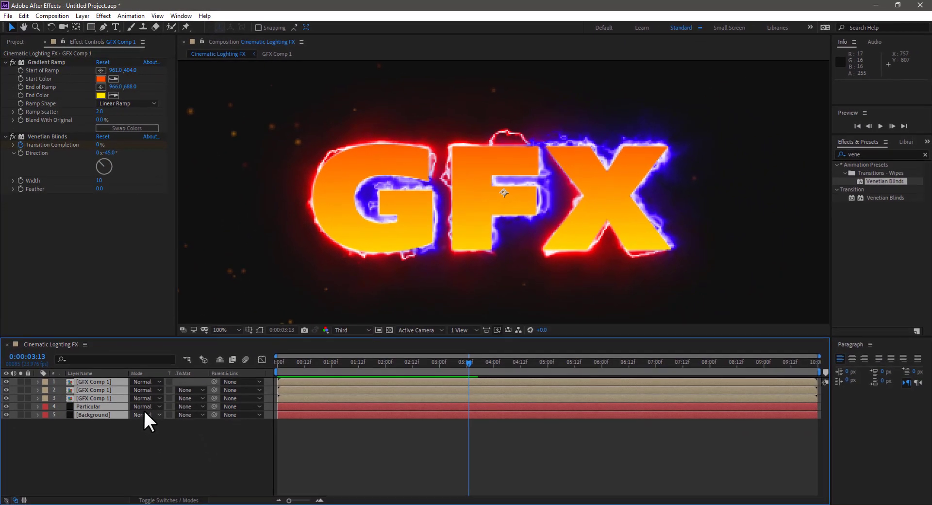
- Reveal the keyframes of all layers, apply Easy Ease to those on the three GFX Comp 1 layers and collapse them
{"action": "key", "text": "u"}
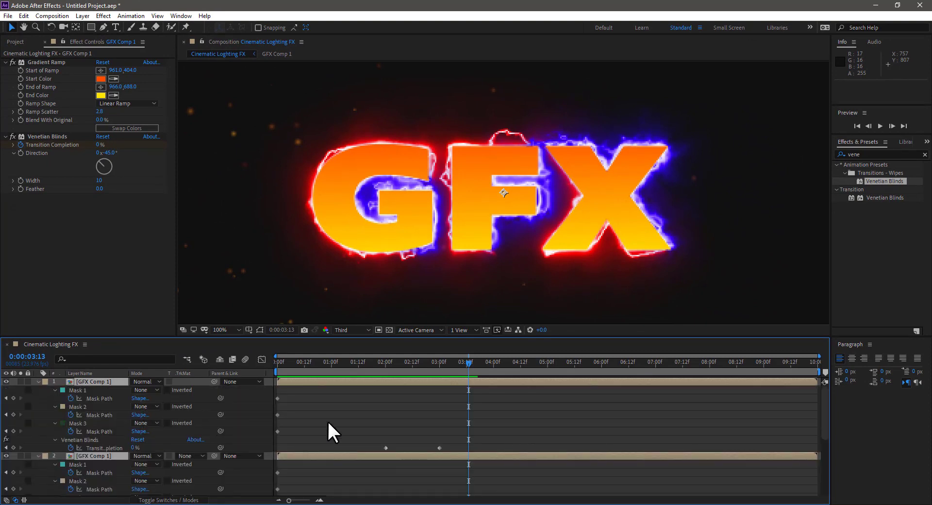
{"action": "left_click_drag", "start_coordinate": [503, 401], "coordinate": [279, 465]}
{"action": "right_click", "coordinate": [277, 437]}
{"action": "mouse_move", "coordinate": [321, 427]}
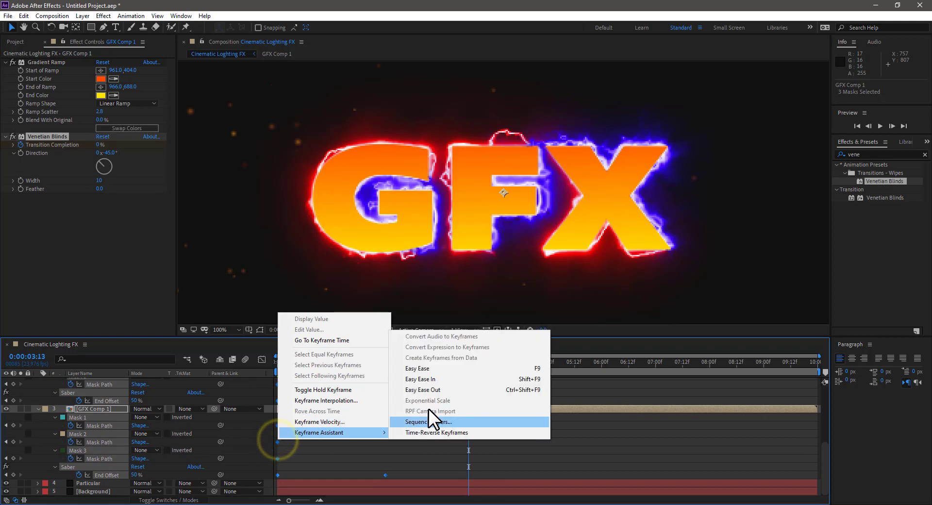
{"action": "left_click", "coordinate": [438, 368]}
{"action": "left_click", "coordinate": [260, 358]}
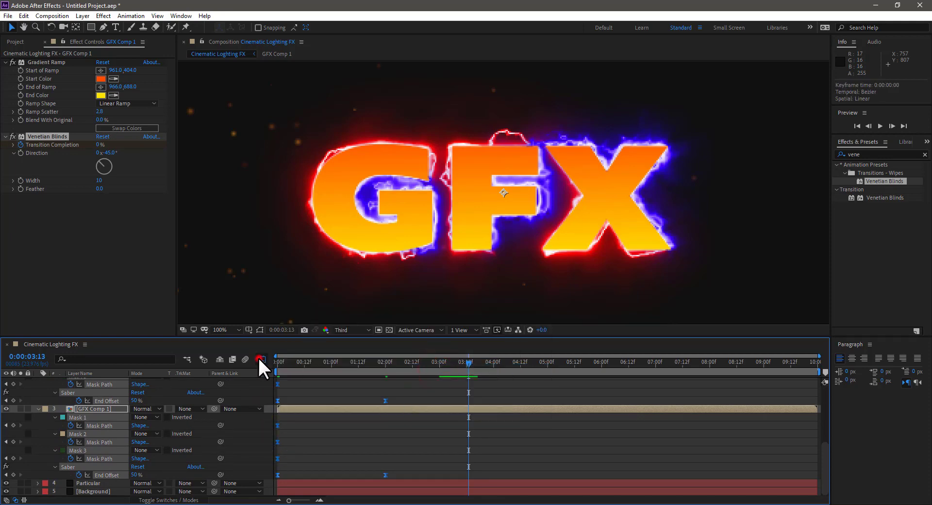
{"action": "left_click", "coordinate": [261, 359]}
{"action": "key", "text": "u"}
- Preview the eased Saber drawing from the beginning and the gradient reveal from 0:00:02:13
{"action": "left_click_drag", "start_coordinate": [334, 362], "coordinate": [231, 370]}
{"action": "key", "text": "space"}
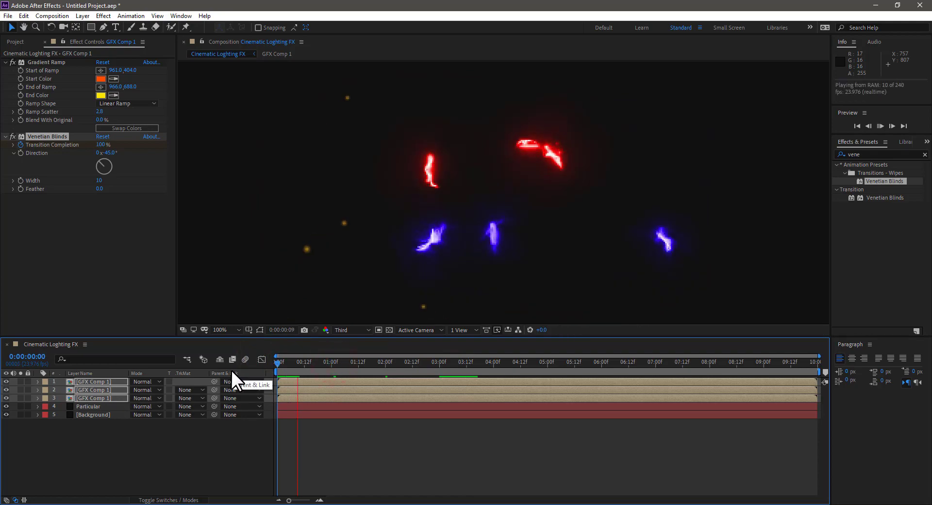
{"action": "left_click_drag", "start_coordinate": [341, 363], "coordinate": [415, 362]}
{"action": "key", "text": "space"}
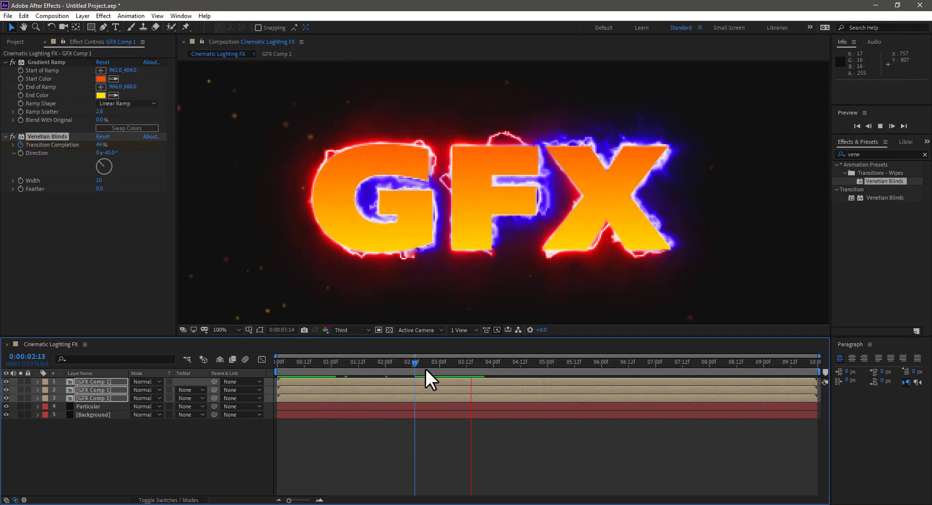
{"action": "key", "text": "space"}
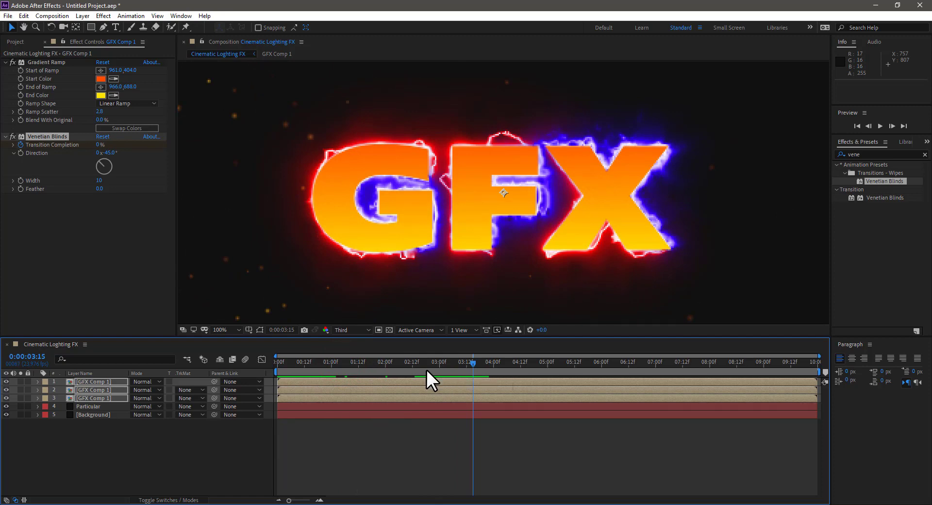
- Select the blue Saber GFX Comp 1 layer alone and go to 0:00:02:01
{"action": "left_click", "coordinate": [139, 469]}
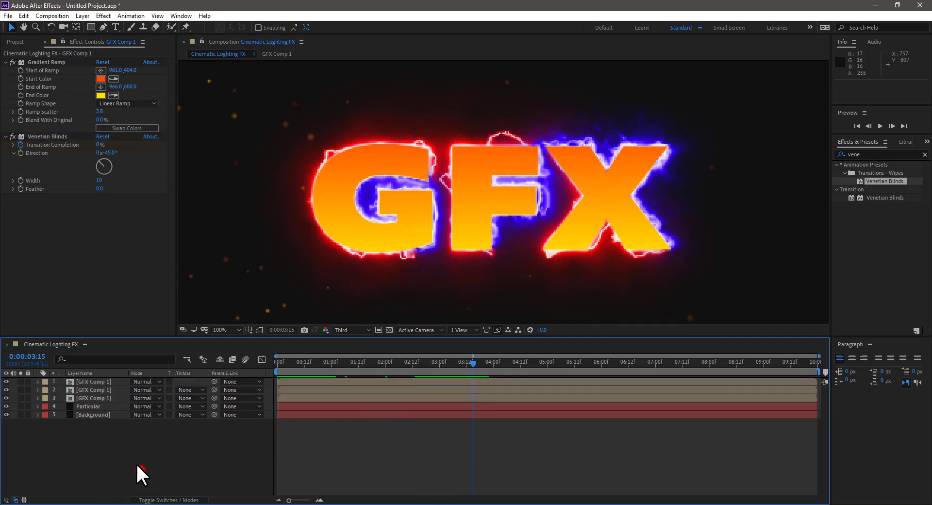
{"action": "left_click", "coordinate": [96, 389]}
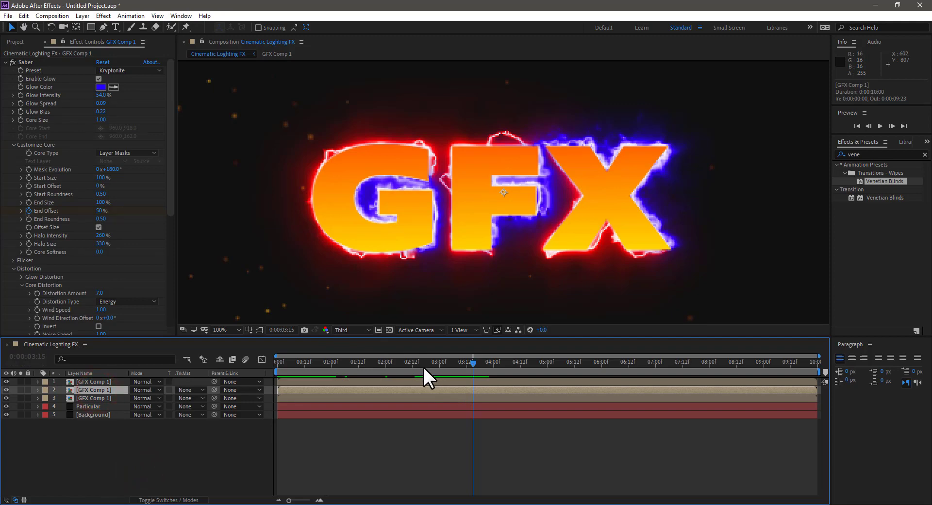
{"action": "left_click", "coordinate": [386, 363]}
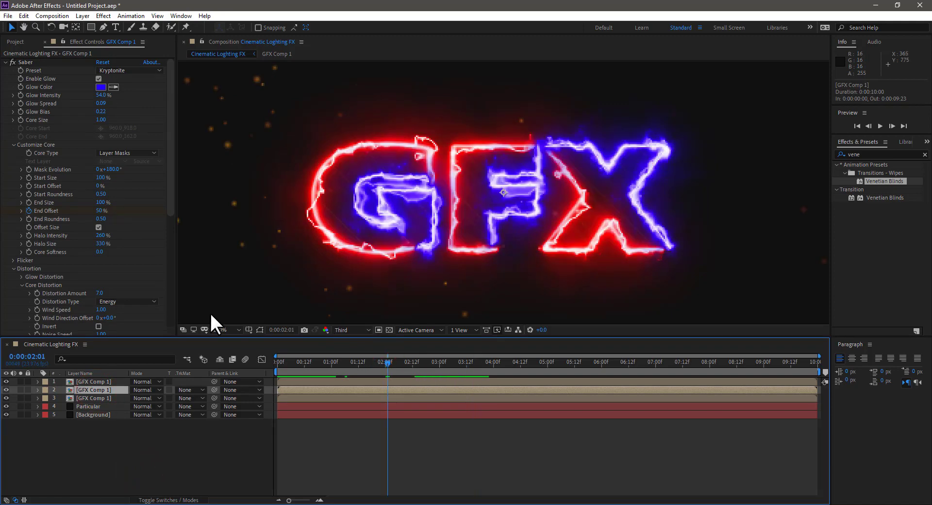
{"action": "left_click", "coordinate": [21, 118]}
{"action": "left_click", "coordinate": [438, 364]}
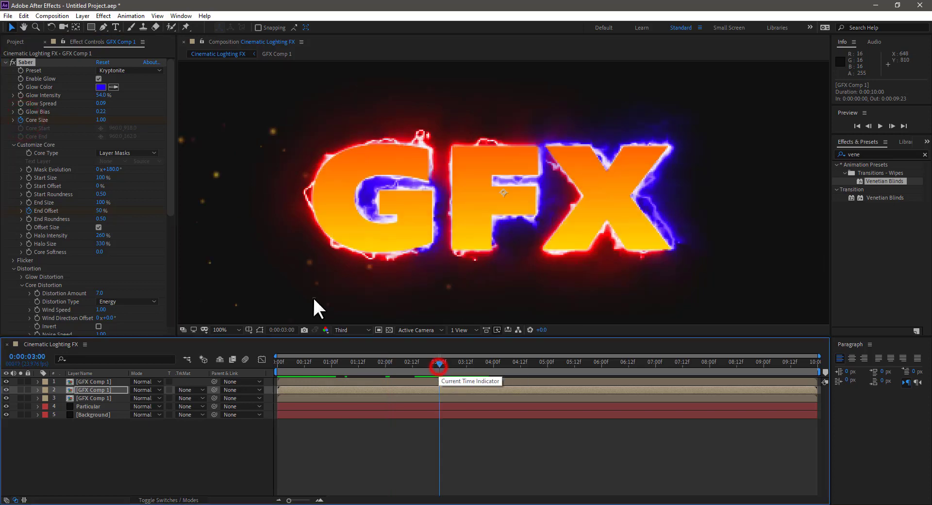
{"action": "left_click", "coordinate": [101, 120]}
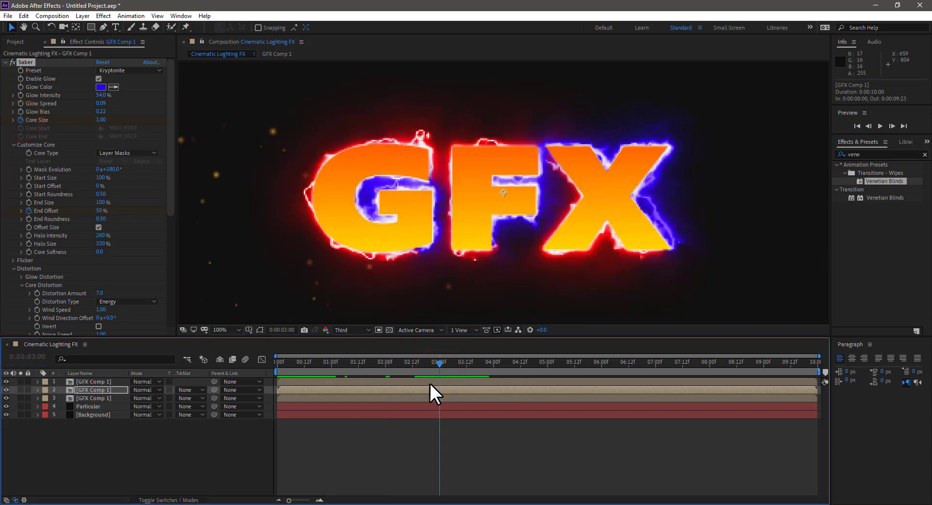
{"action": "key", "text": "ctrl+z"}
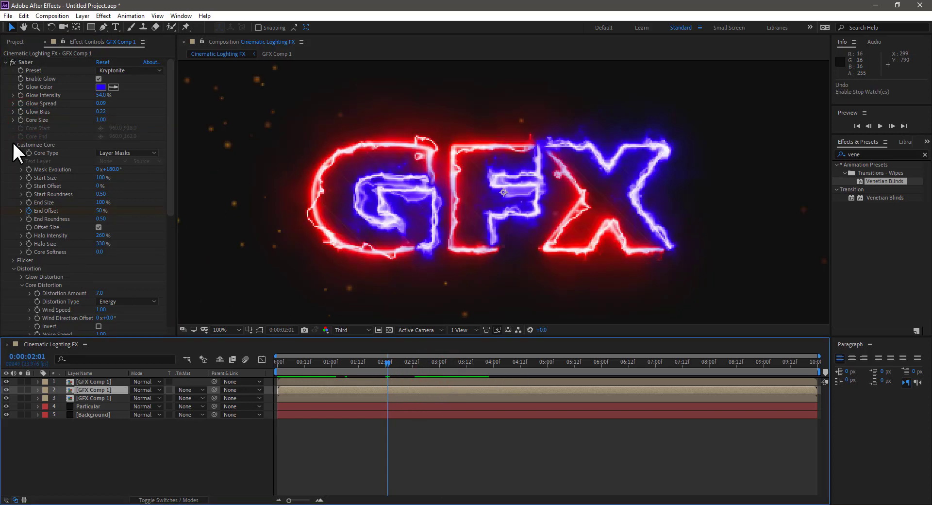
- Start Core Size keyframes at 0:00:02:01 on both the blue and the red Saber layers
{"action": "left_click", "coordinate": [21, 120]}
{"action": "left_click", "coordinate": [80, 394]}
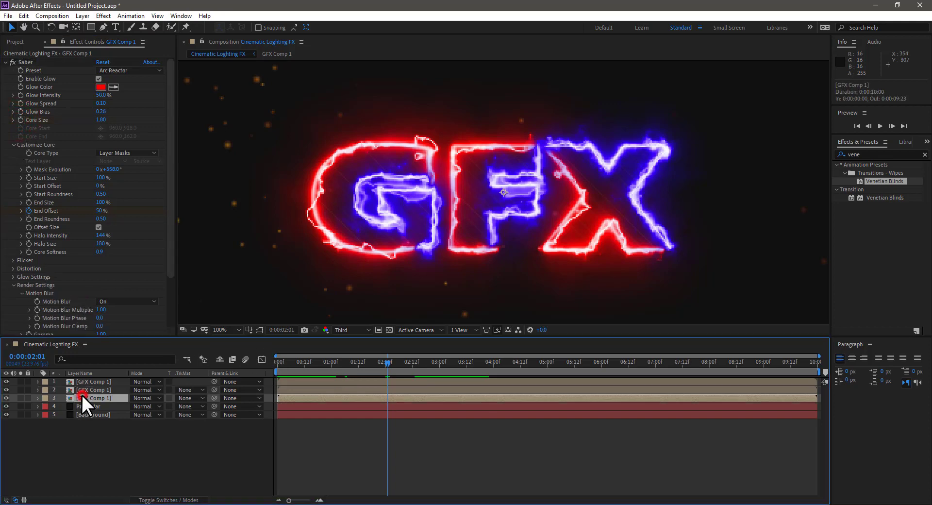
{"action": "left_click", "coordinate": [21, 119]}
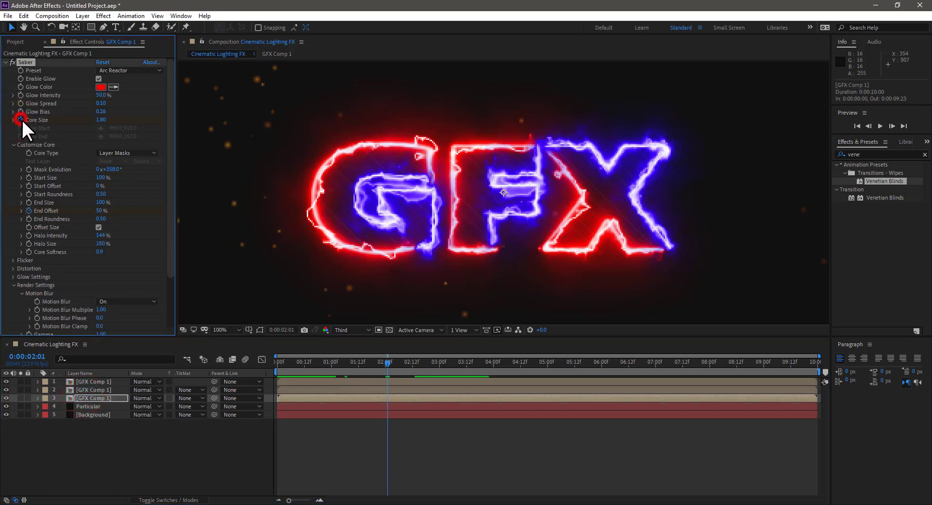
- Keyframe the Saber Core Size at 0 at 0:00:03:00 on the red and blue layers and scrub through the fade
{"action": "left_click", "coordinate": [439, 364]}
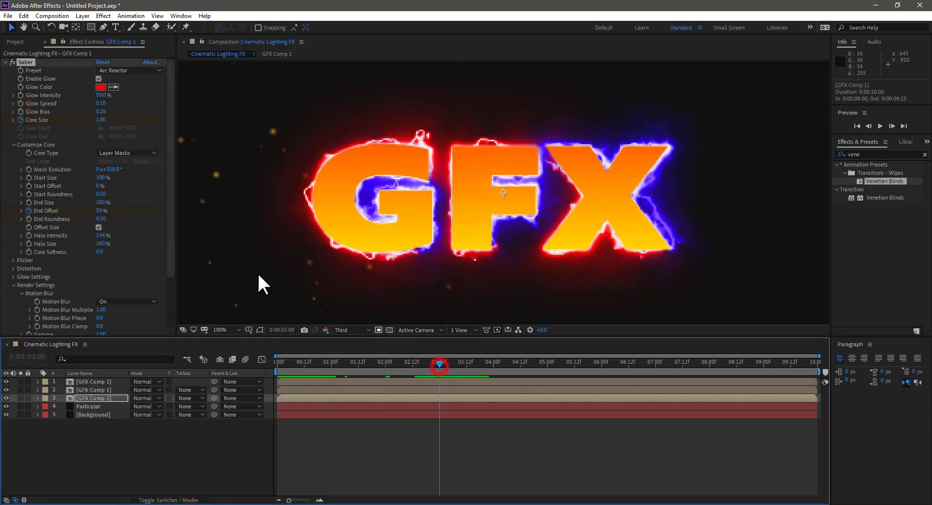
{"action": "left_click", "coordinate": [101, 118]}
{"action": "type", "text": "0"}
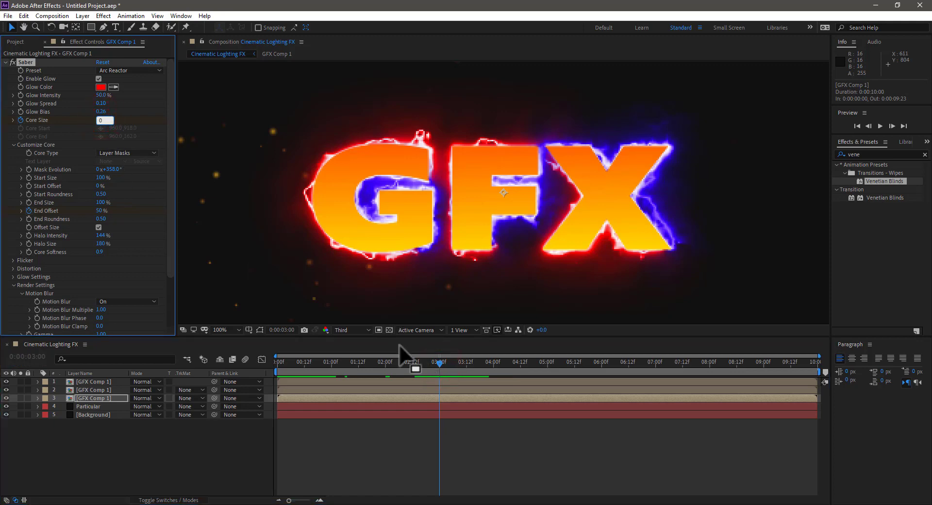
{"action": "left_click", "coordinate": [86, 387]}
{"action": "left_click", "coordinate": [101, 120]}
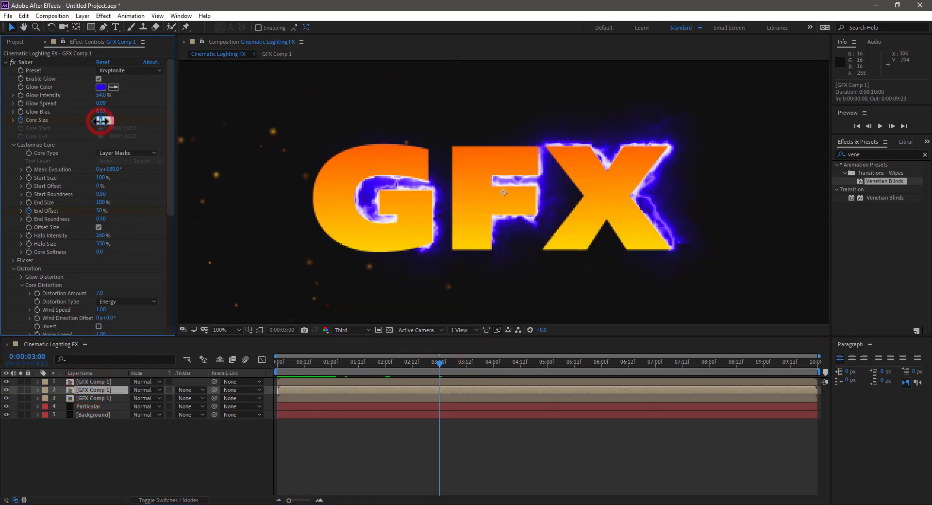
{"action": "type", "text": "0"}
{"action": "left_click", "coordinate": [126, 120]}
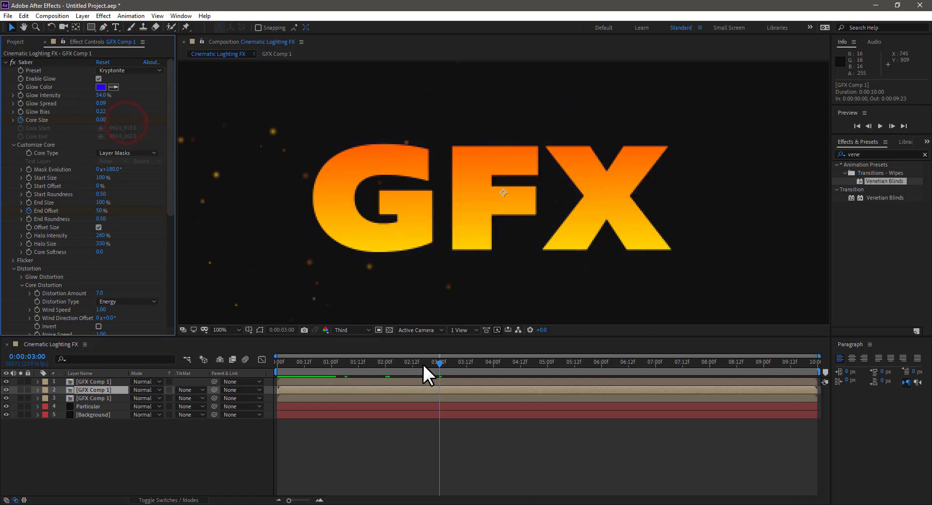
{"action": "left_click_drag", "start_coordinate": [423, 363], "coordinate": [447, 382]}
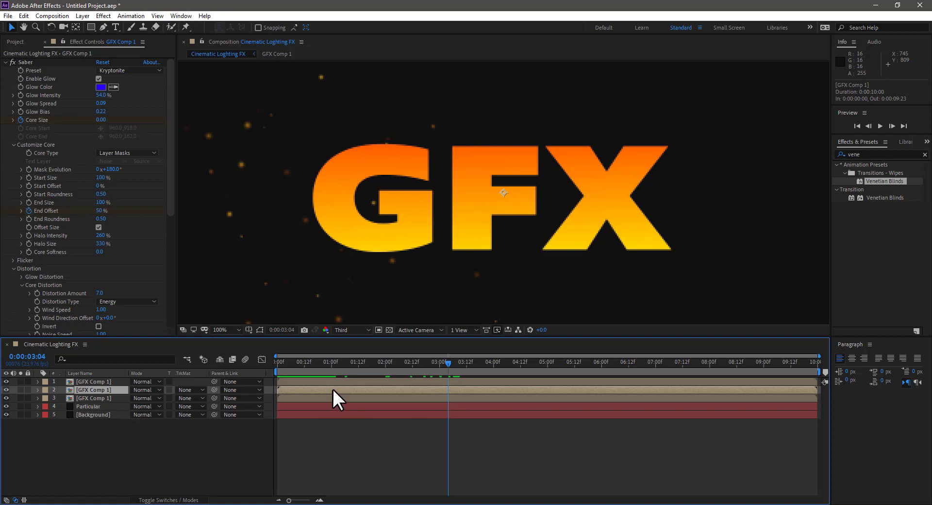
- Reveal the keyframes of the three GFX Comp 1 layers, Easy Ease the blue layer's Core Size keyframes and collapse that layer
{"action": "left_click", "coordinate": [101, 398]}
{"action": "left_click", "coordinate": [107, 381], "text": "shift"}
{"action": "key", "text": "u"}
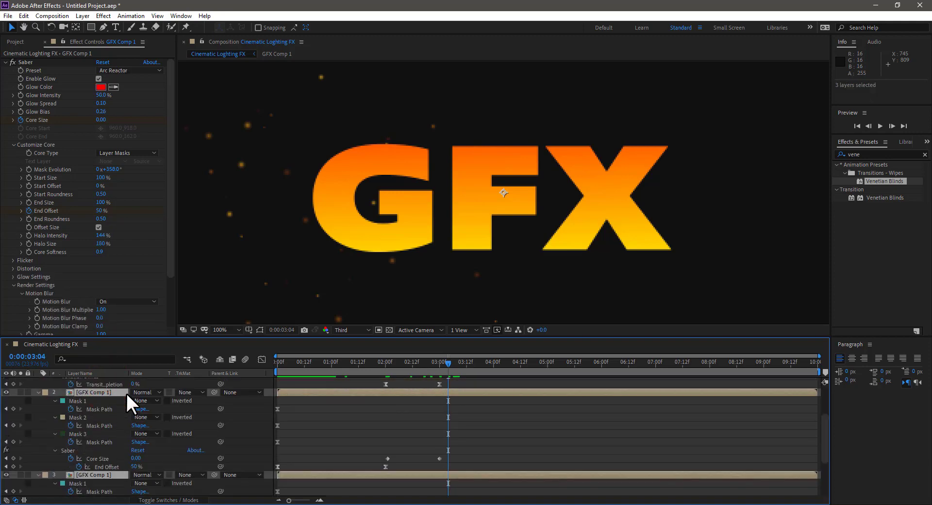
{"action": "left_click_drag", "start_coordinate": [490, 445], "coordinate": [369, 461]}
{"action": "right_click", "coordinate": [388, 457]}
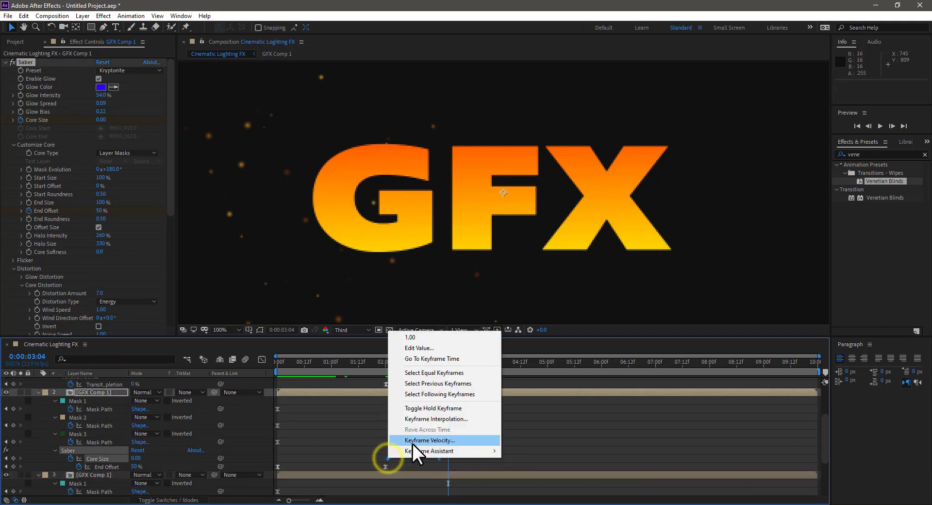
{"action": "mouse_move", "coordinate": [436, 450]}
{"action": "left_click", "coordinate": [543, 389]}
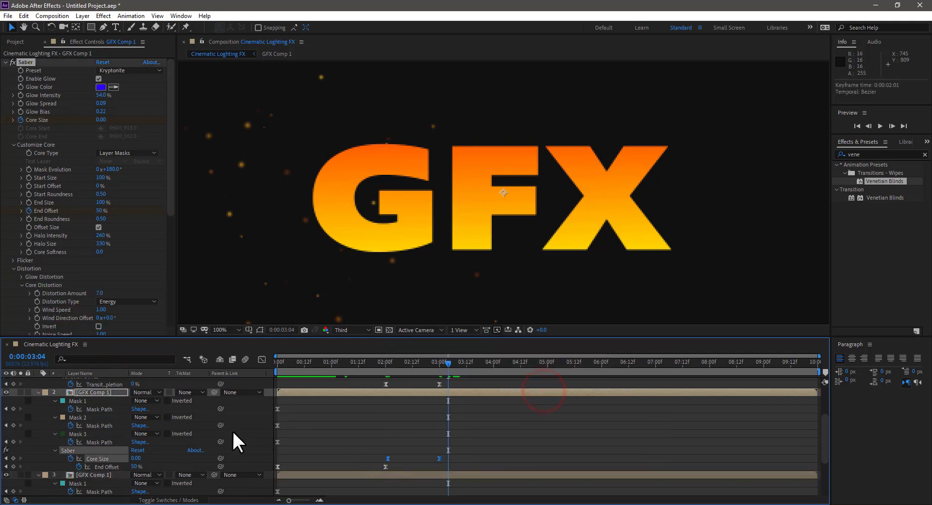
{"action": "left_click", "coordinate": [38, 392]}
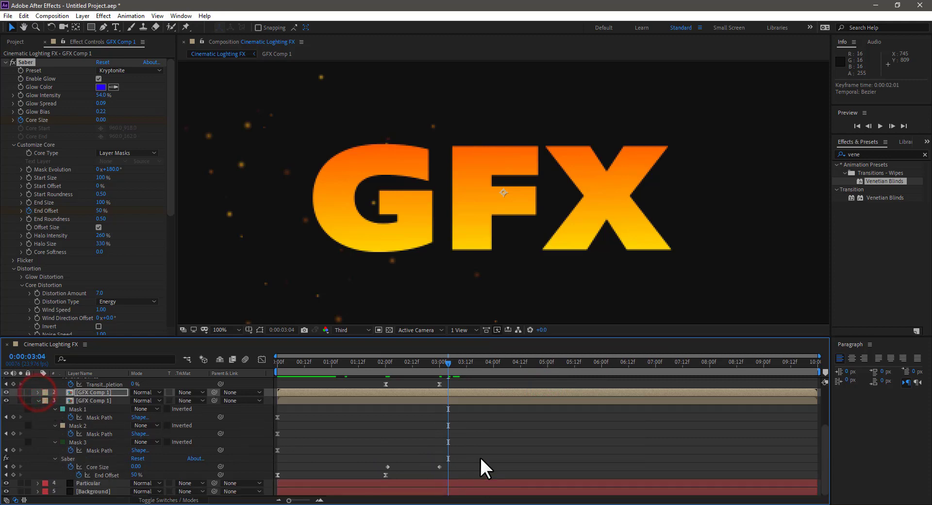
- Apply Easy Ease to the two Core Size keyframes of the red Saber layer
{"action": "left_click_drag", "start_coordinate": [479, 455], "coordinate": [368, 466]}
{"action": "right_click", "coordinate": [388, 466]}
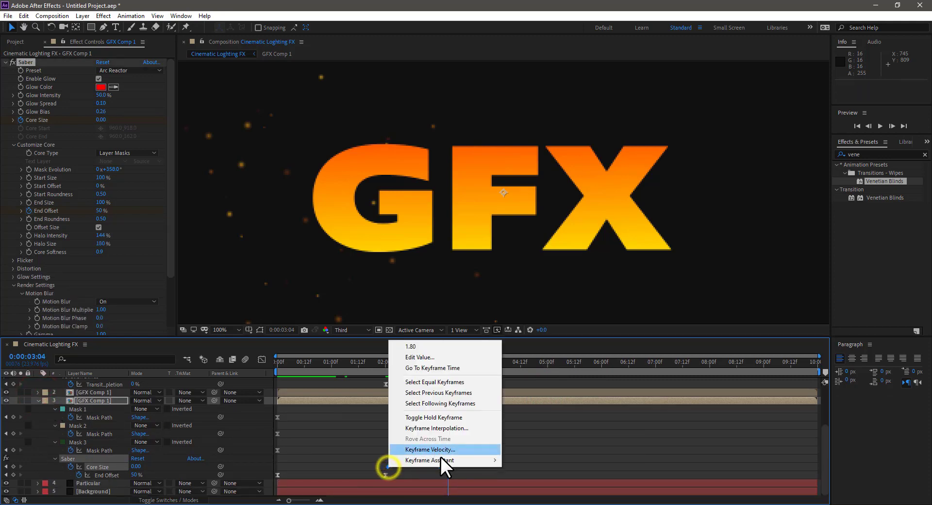
{"action": "mouse_move", "coordinate": [441, 460]}
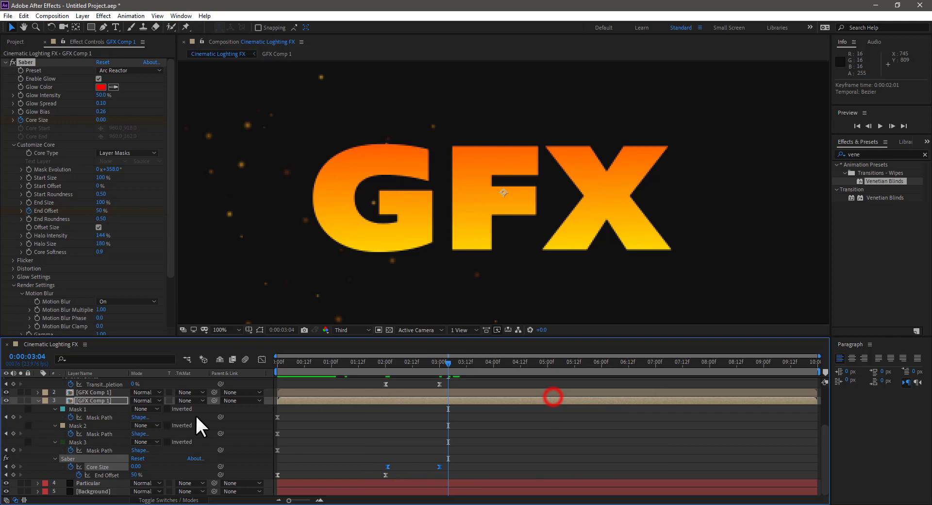
- Collapse the GFX layers and pre-compose all three GFX Comp 1 layers as Logo Animation, moving all attributes into the new composition
{"action": "left_click", "coordinate": [38, 400]}
{"action": "left_click", "coordinate": [38, 378]}
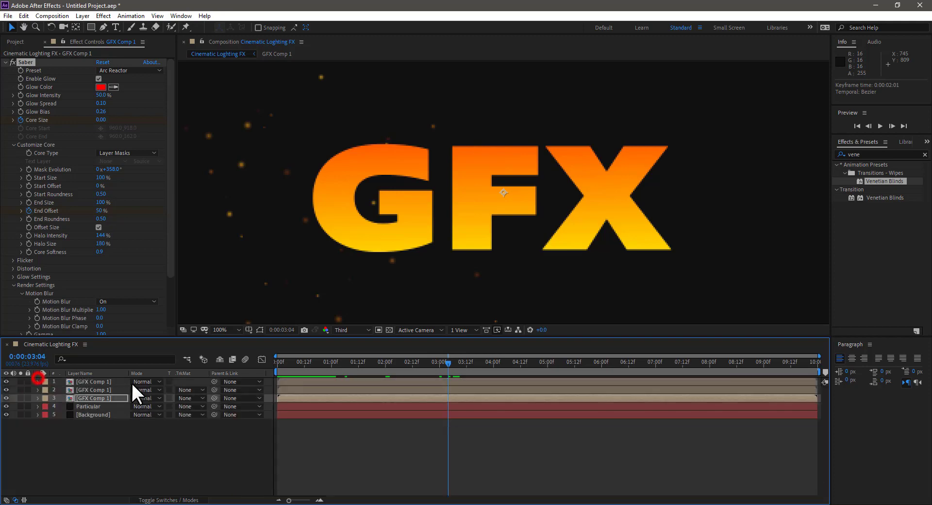
{"action": "left_click", "coordinate": [103, 382]}
{"action": "left_click", "coordinate": [103, 395], "text": "shift"}
{"action": "right_click", "coordinate": [103, 395]}
{"action": "left_click", "coordinate": [148, 355]}
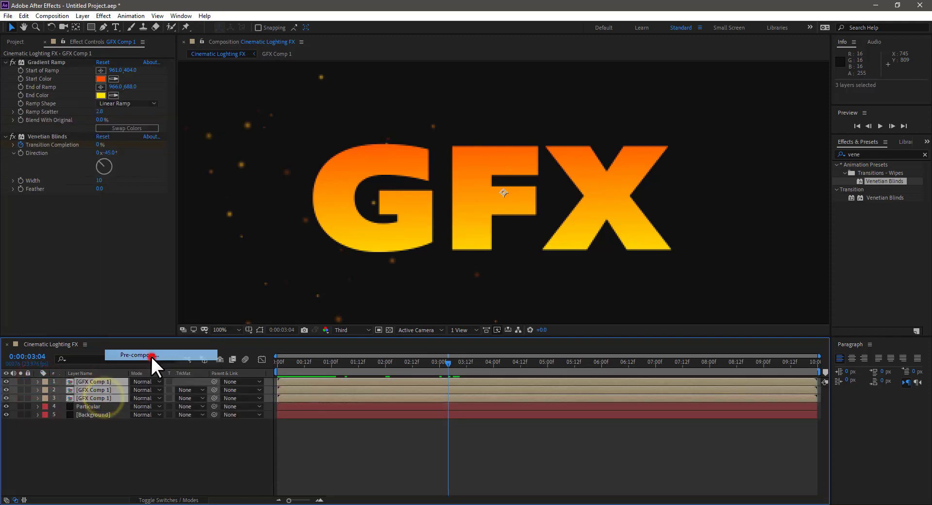
{"action": "left_click", "coordinate": [383, 262]}
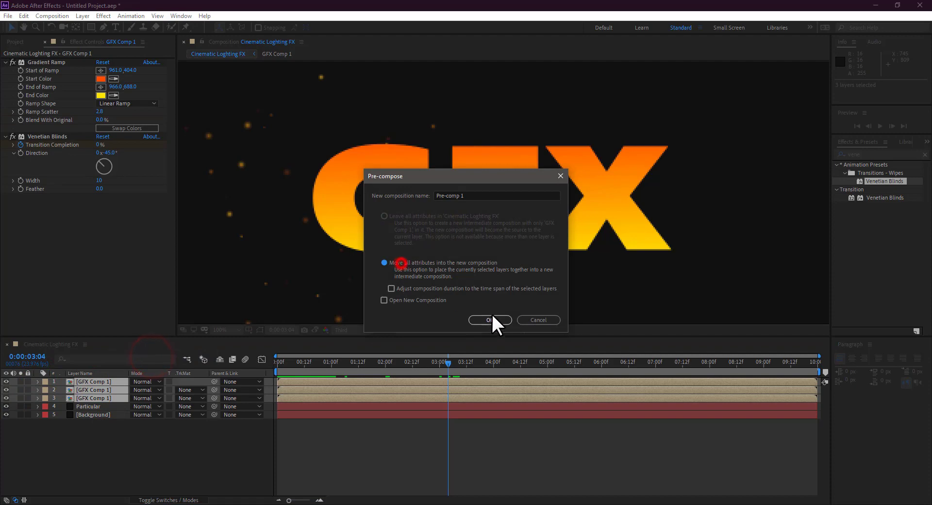
{"action": "left_click", "coordinate": [472, 195]}
{"action": "double_click", "coordinate": [472, 196]}
{"action": "type", "text": "Logo Animation"}
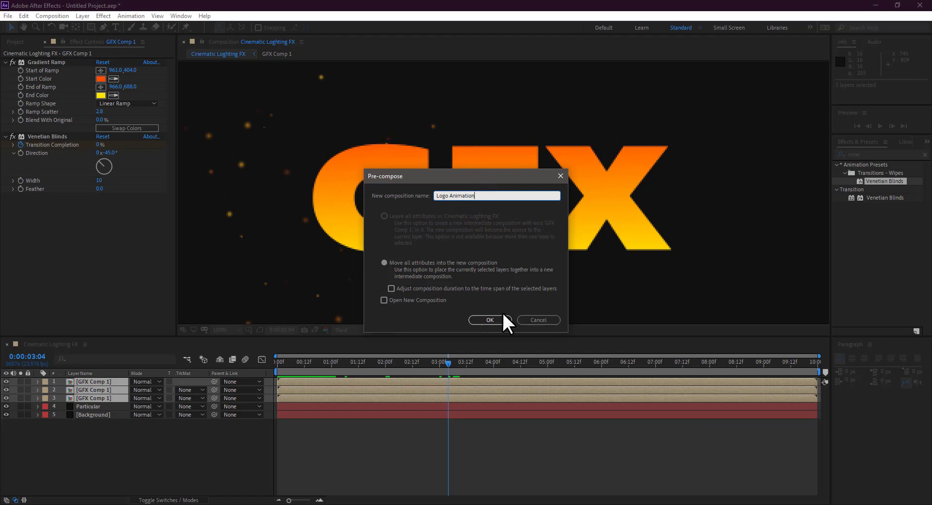
{"action": "left_click", "coordinate": [503, 317]}
- Start Scale and Rotation keyframes on the Logo Animation layer at 0:00:03:01
{"action": "left_click_drag", "start_coordinate": [341, 367], "coordinate": [376, 365]}
{"action": "scroll", "coordinate": [491, 179], "scroll_direction": "down", "scroll_amount": 2}
{"action": "scroll", "coordinate": [491, 179], "scroll_direction": "up", "scroll_amount": 1}
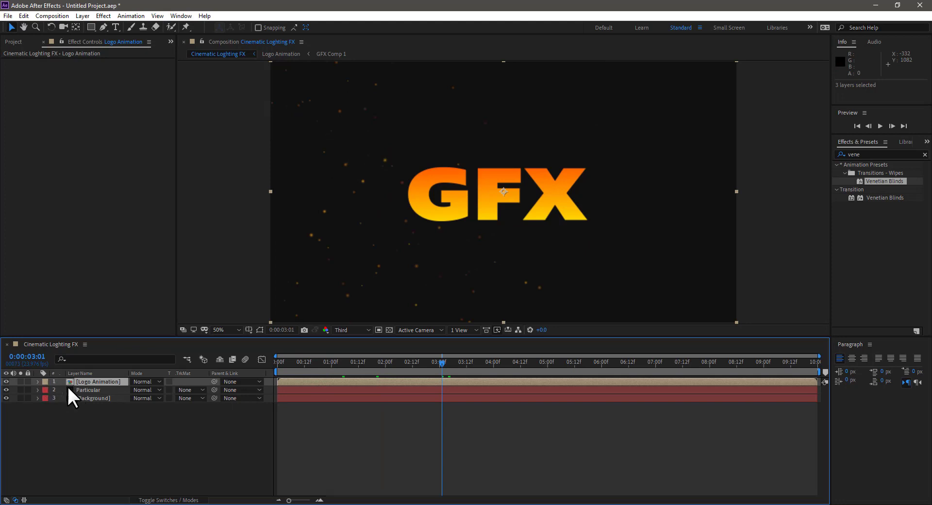
{"action": "left_click", "coordinate": [88, 381]}
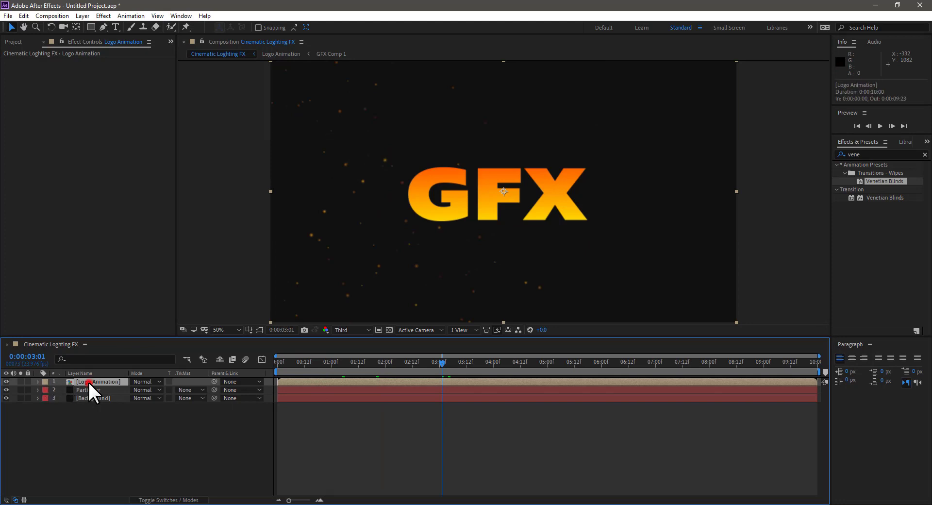
{"action": "key", "text": "s"}
{"action": "left_click", "coordinate": [62, 390]}
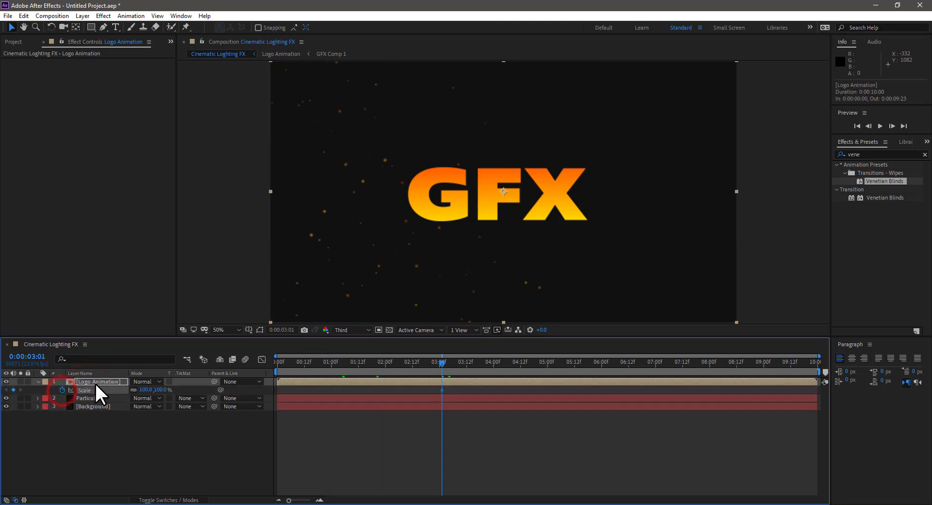
{"action": "key", "text": "r"}
{"action": "left_click", "coordinate": [62, 390]}
- Keyframe Logo Animation at the composition start with Rotation at -45° and Scale at 250%, and preview the motion
{"action": "left_click_drag", "start_coordinate": [395, 366], "coordinate": [206, 374]}
{"action": "left_click", "coordinate": [146, 391]}
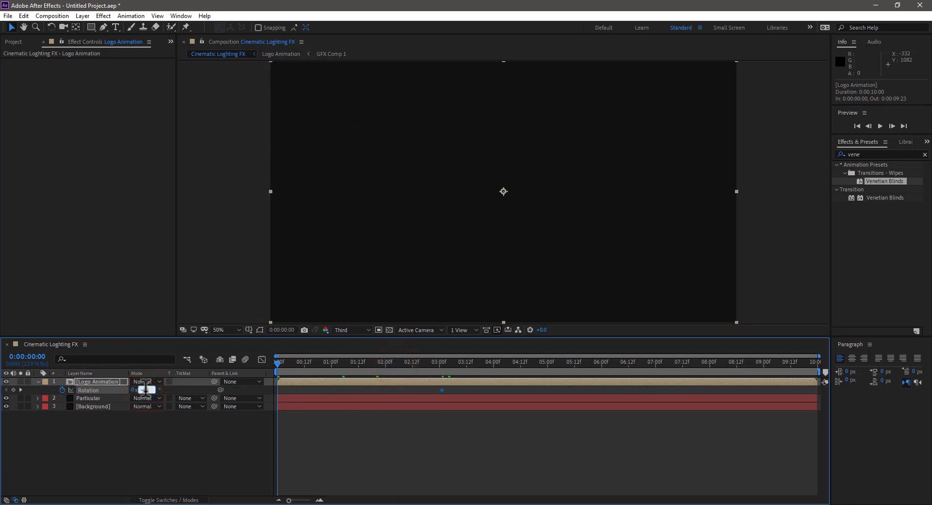
{"action": "key", "text": "Return"}
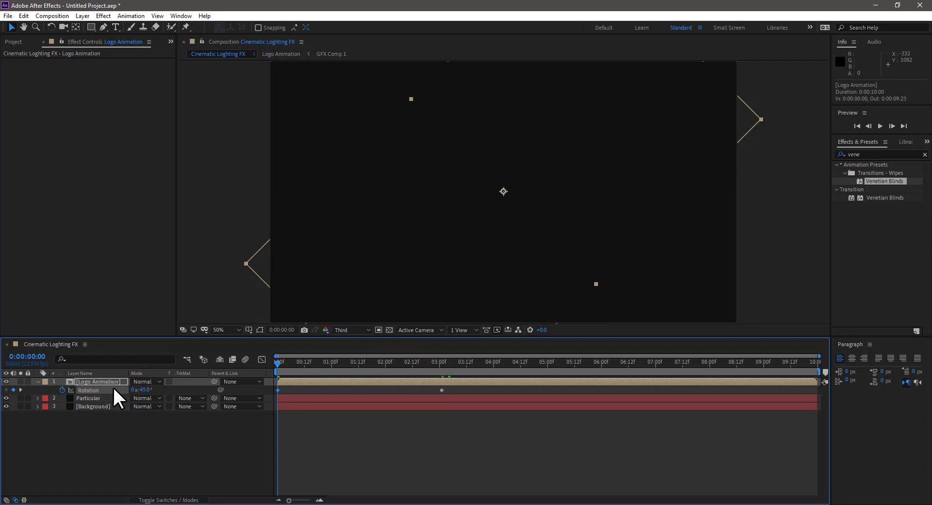
{"action": "key", "text": "s"}
{"action": "left_click", "coordinate": [160, 389]}
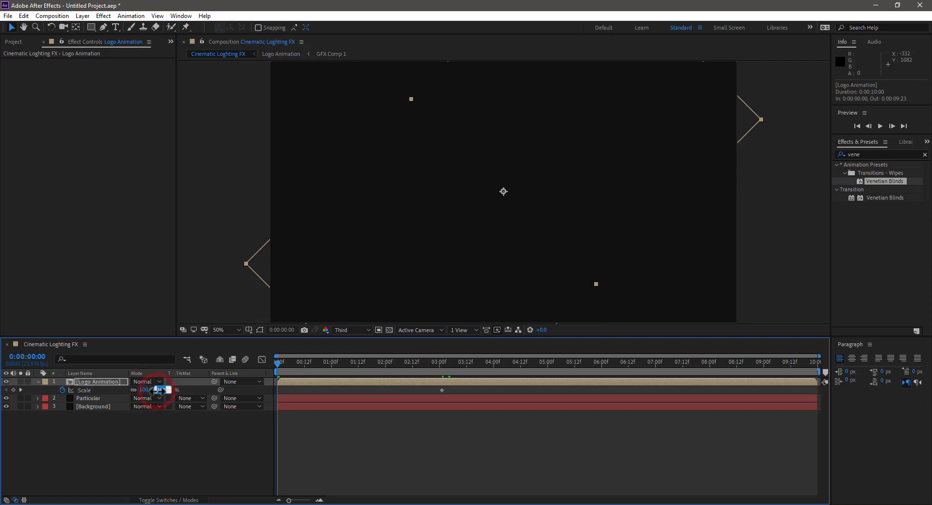
{"action": "type", "text": "250"}
{"action": "key", "text": "Return"}
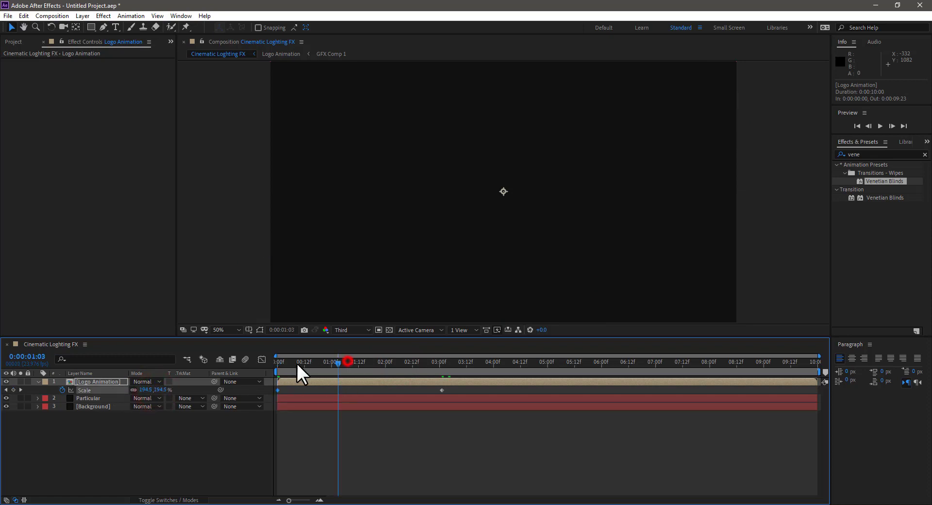
{"action": "left_click_drag", "start_coordinate": [297, 364], "coordinate": [263, 386]}
{"action": "key", "text": "space"}
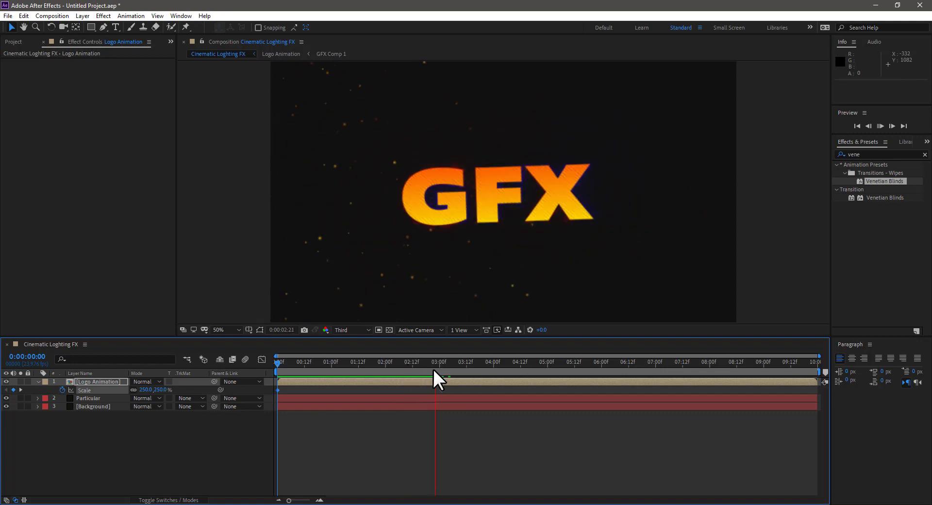
{"action": "left_click", "coordinate": [434, 369]}
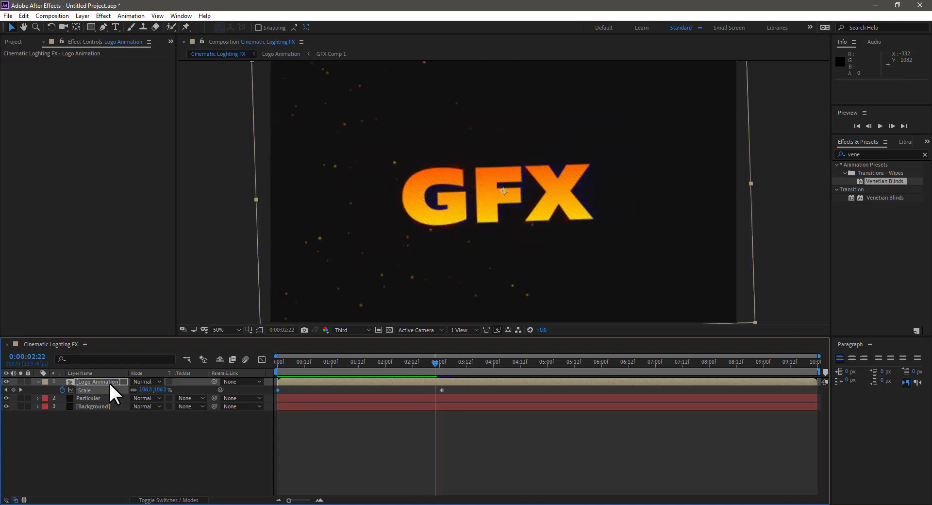
- Apply Easy Ease to all Scale and Rotation keyframes of Logo Animation and check their curves in the Graph Editor
{"action": "key", "text": "shift+r"}
{"action": "left_click_drag", "start_coordinate": [459, 389], "coordinate": [271, 405]}
{"action": "right_click", "coordinate": [276, 405]}
{"action": "mouse_move", "coordinate": [310, 400]}
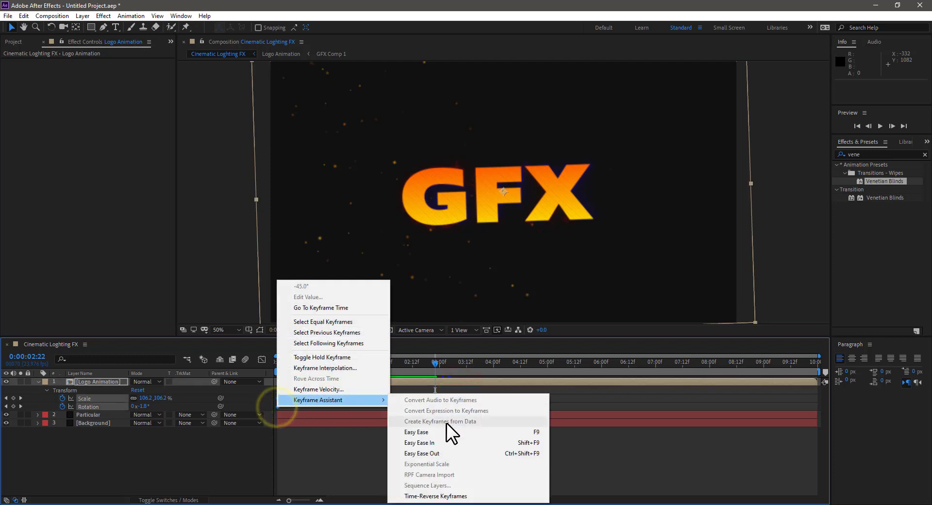
{"action": "left_click", "coordinate": [440, 430]}
{"action": "left_click", "coordinate": [260, 359]}
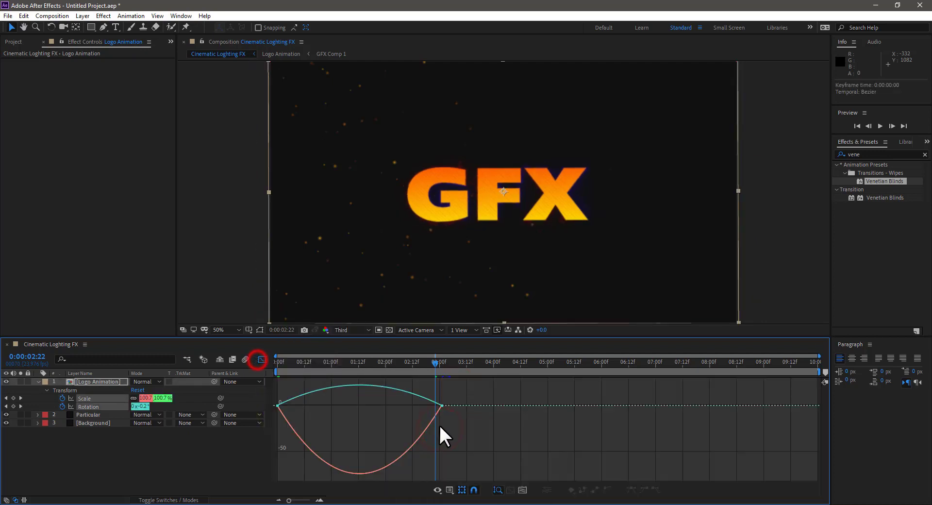
{"action": "left_click", "coordinate": [261, 359]}
- Play the eased logo animation from the start to examine its scale and rotation movement
{"action": "left_click_drag", "start_coordinate": [349, 364], "coordinate": [270, 368]}
{"action": "key", "text": "space"}
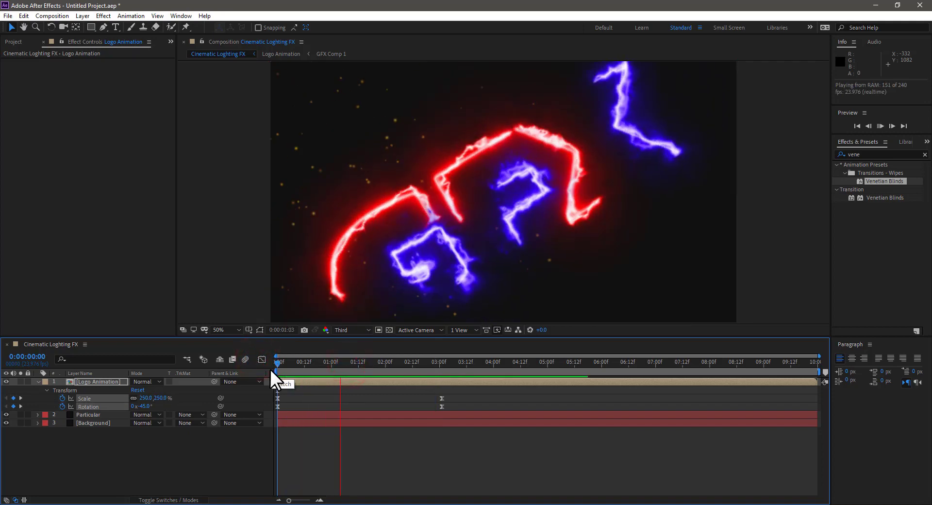
{"action": "key", "text": "space"}
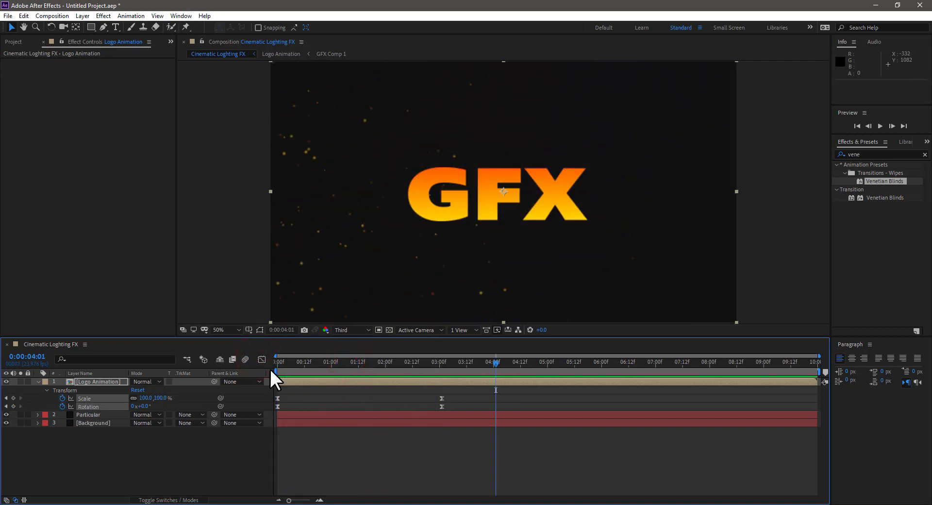
{"action": "left_click_drag", "start_coordinate": [348, 365], "coordinate": [266, 368]}
{"action": "key", "text": "space"}
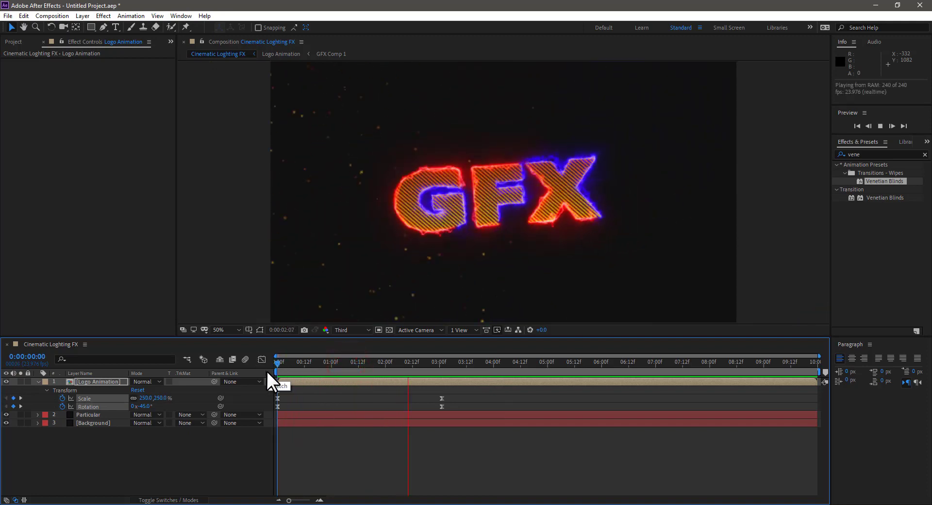
{"action": "key", "text": "space"}
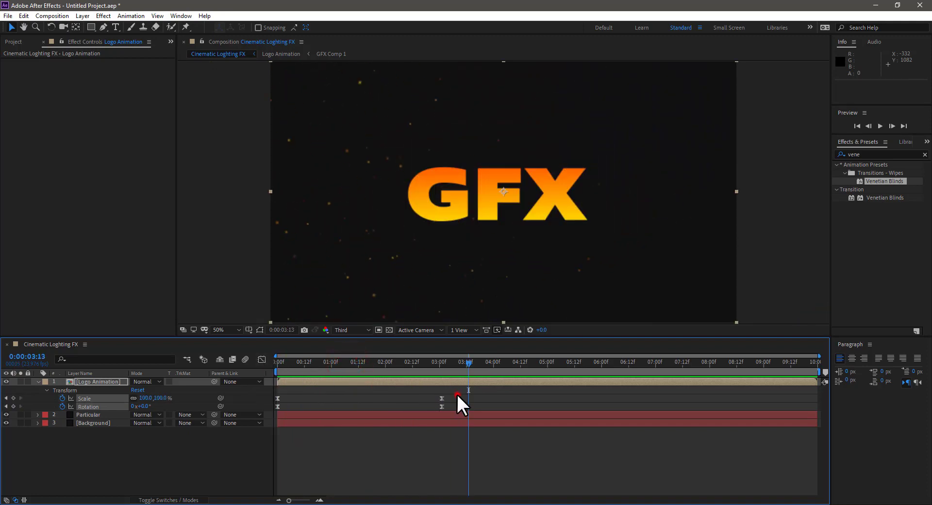
- Lower both Scale keyframes of Logo Animation together so the starting scale is 232%, preview the result and collapse the layer
{"action": "left_click_drag", "start_coordinate": [456, 393], "coordinate": [273, 405]}
{"action": "mouse_move", "coordinate": [277, 400]}
{"action": "left_click_drag", "start_coordinate": [446, 364], "coordinate": [442, 364]}
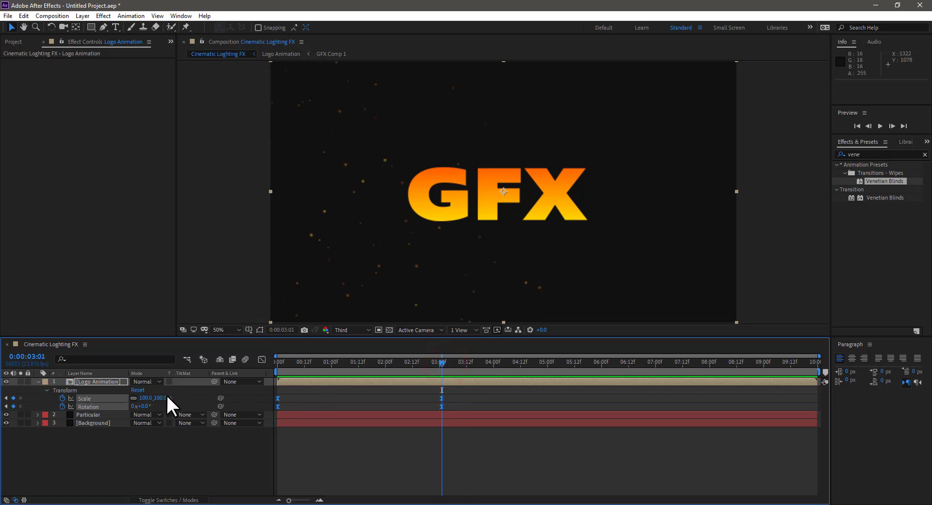
{"action": "mouse_move", "coordinate": [154, 399]}
{"action": "left_mouse_down"}
{"action": "mouse_move", "coordinate": [139, 397]}
{"action": "mouse_move", "coordinate": [153, 402]}
{"action": "left_mouse_up"}
{"action": "key", "text": "space"}
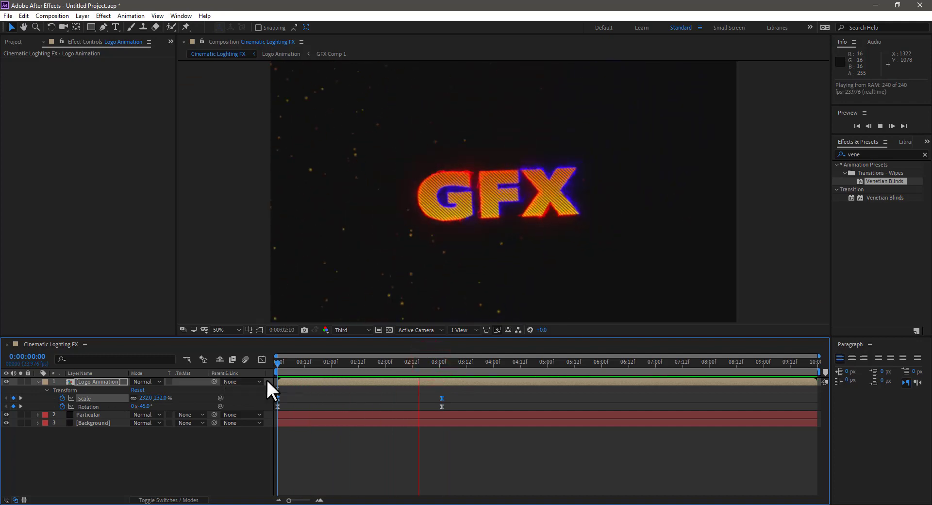
{"action": "key", "text": "space"}
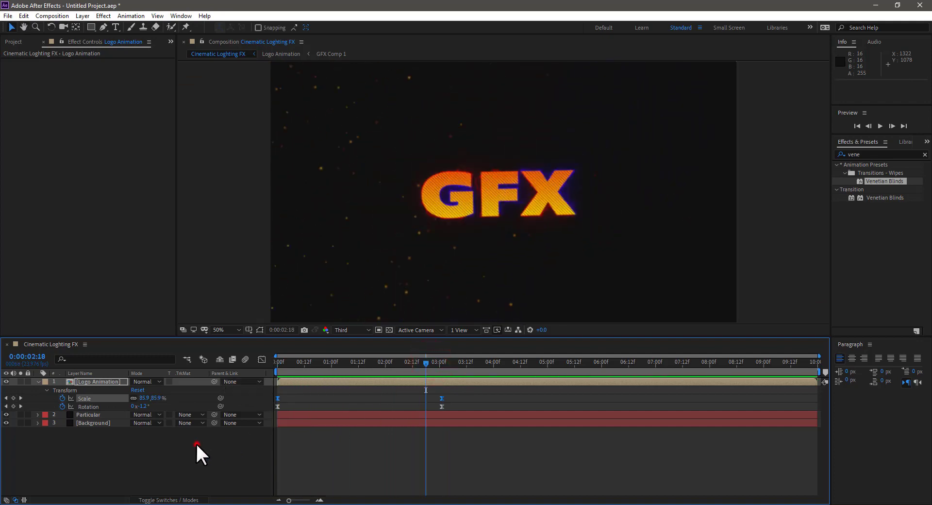
{"action": "left_click", "coordinate": [196, 441]}
{"action": "left_click", "coordinate": [38, 381]}
- Create a new solid layer named Film with colour 000000 at the default composition size
{"action": "right_click", "coordinate": [93, 438]}
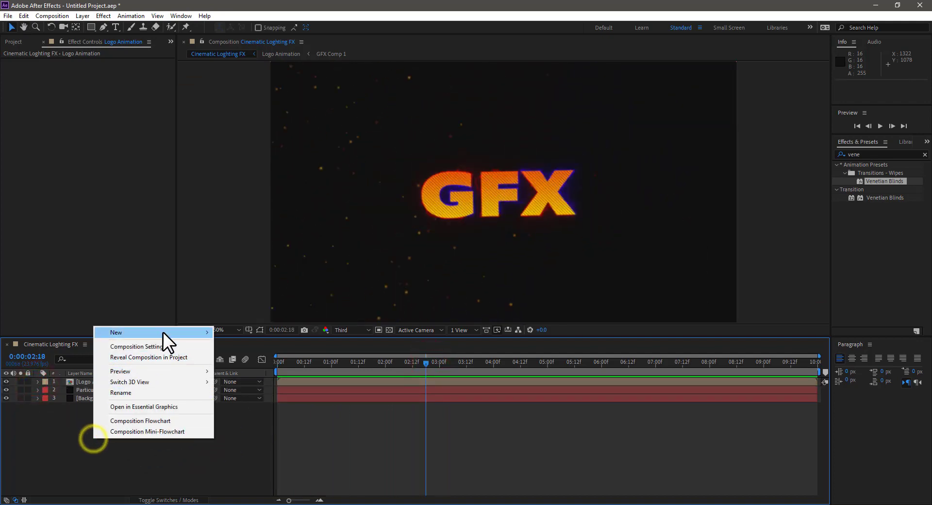
{"action": "mouse_move", "coordinate": [163, 332]}
{"action": "left_click", "coordinate": [242, 366]}
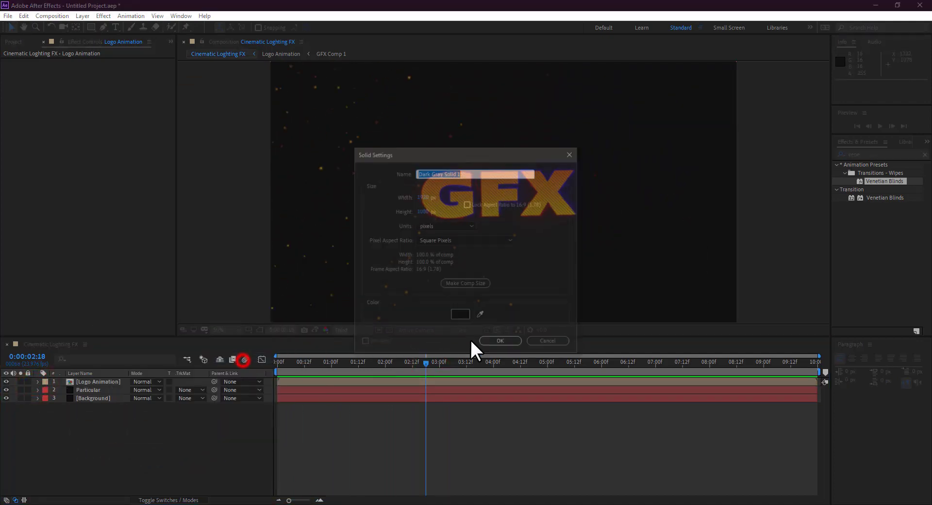
{"action": "left_click", "coordinate": [460, 313]}
{"action": "left_click_drag", "start_coordinate": [401, 299], "coordinate": [328, 341]}
{"action": "left_click", "coordinate": [559, 202]}
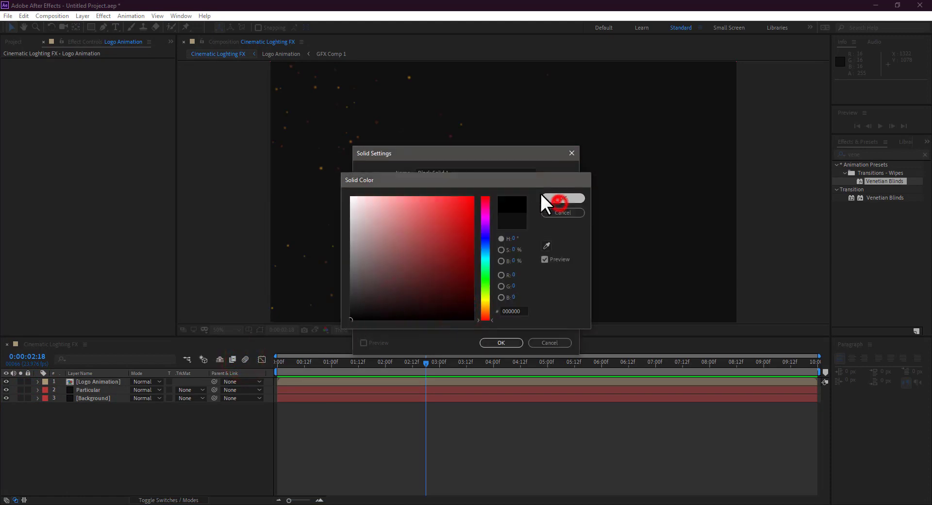
{"action": "left_click", "coordinate": [481, 173]}
{"action": "left_click_drag", "start_coordinate": [449, 173], "coordinate": [428, 173]}
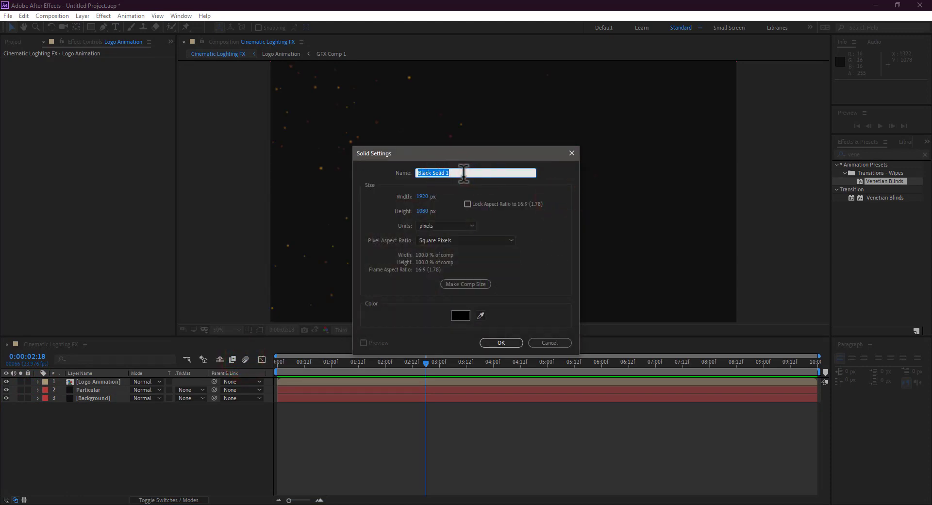
{"action": "type", "text": "Film"}
{"action": "left_click", "coordinate": [502, 342]}
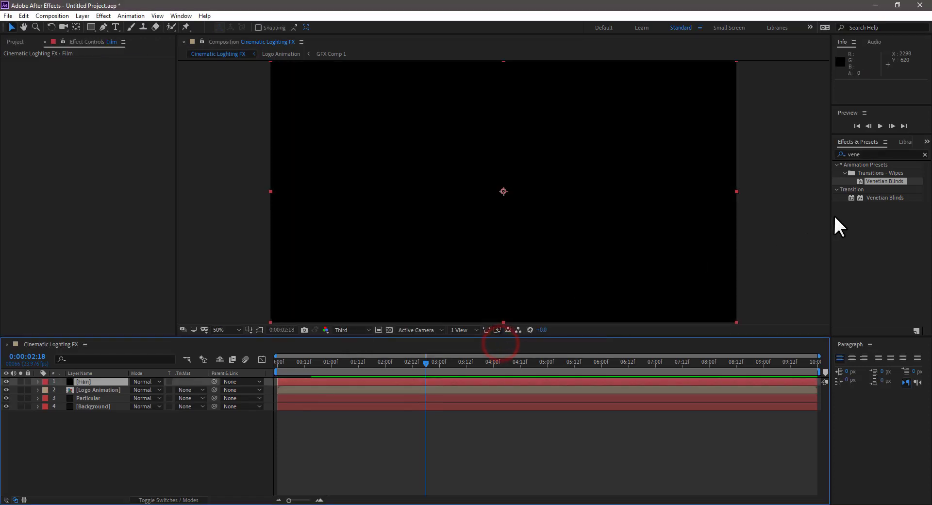
- Find the CC Jaws transition effect and apply it to the Film solid
{"action": "double_click", "coordinate": [866, 153]}
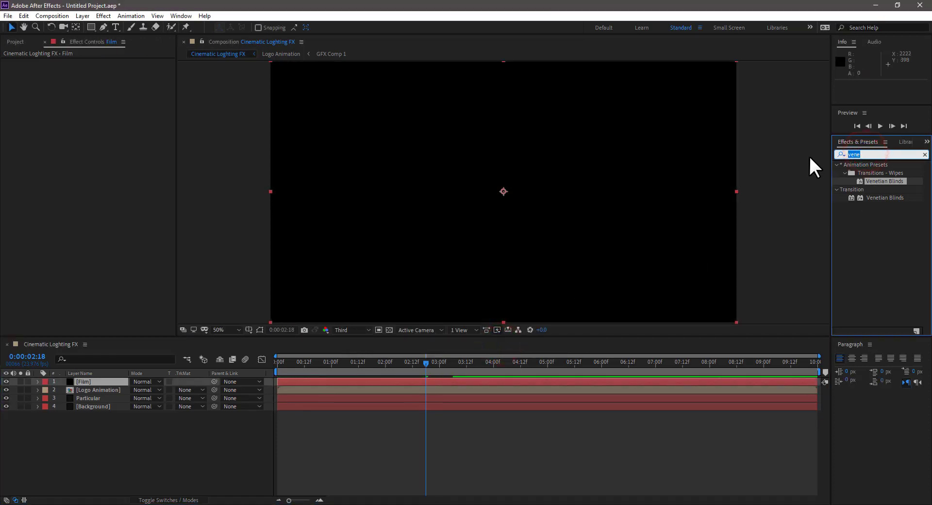
{"action": "type", "text": "cc j"}
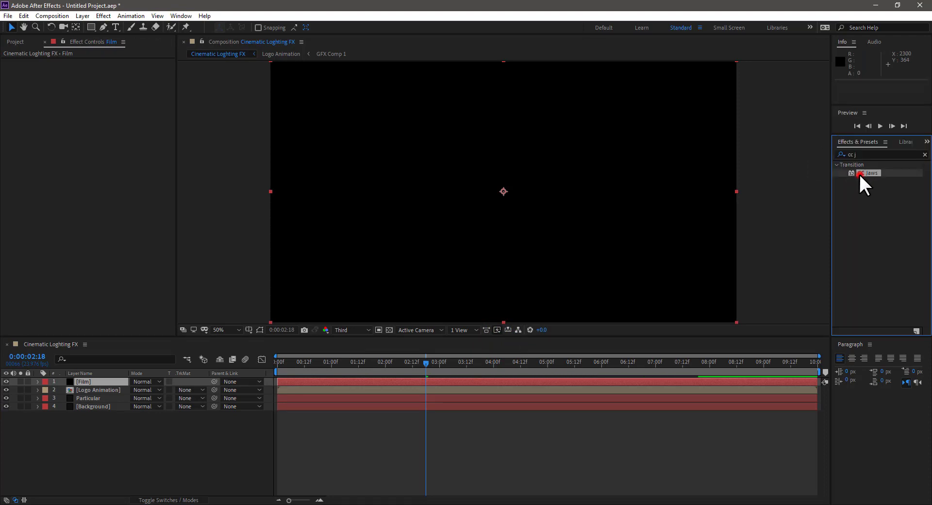
{"action": "left_click_drag", "start_coordinate": [858, 172], "coordinate": [484, 196]}
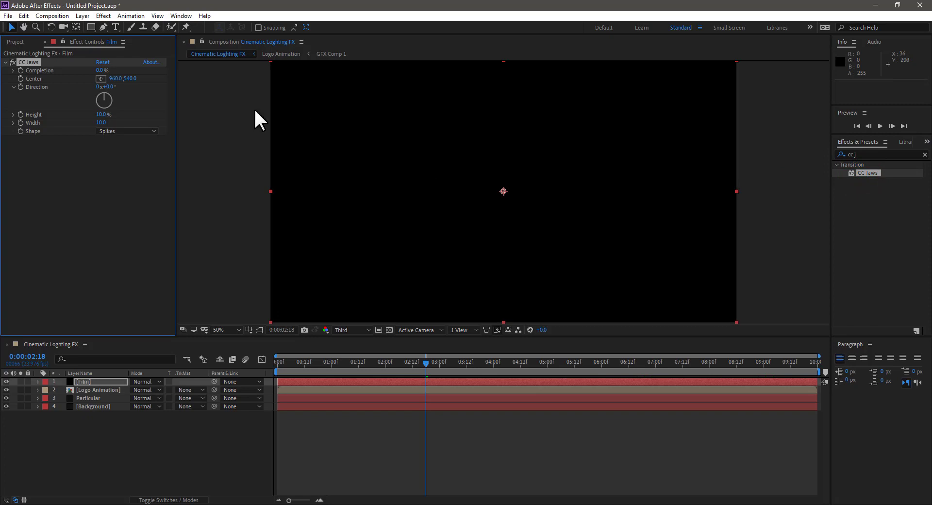
- Set the CC Jaws Completion to 75% and Height to 0% to form straight cinematic bars
{"action": "left_click", "coordinate": [101, 71]}
{"action": "type", "text": "75"}
{"action": "left_click", "coordinate": [112, 87]}
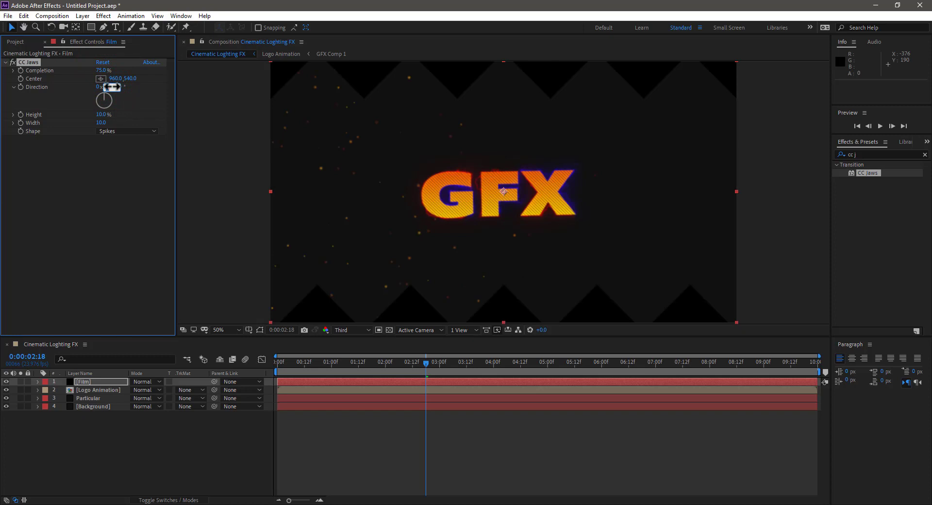
{"action": "left_click", "coordinate": [102, 114]}
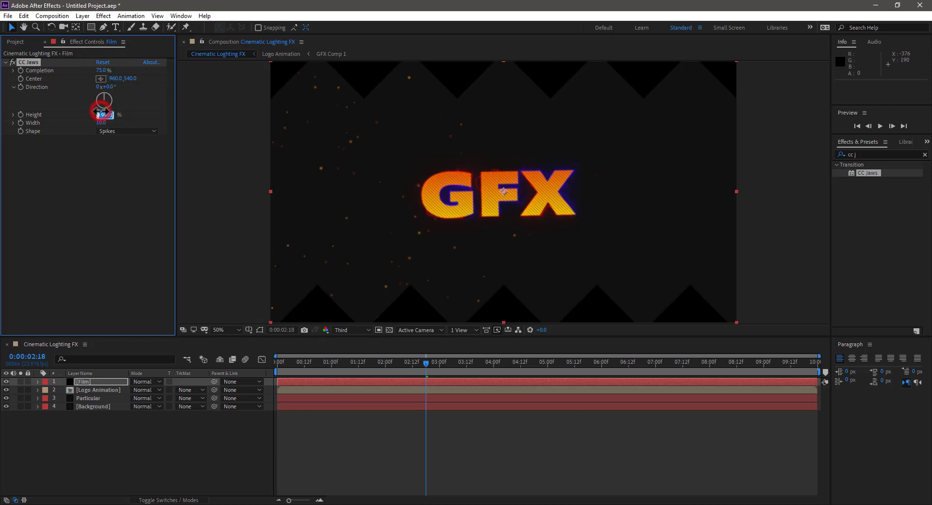
{"action": "type", "text": "0"}
{"action": "key", "text": "Return"}
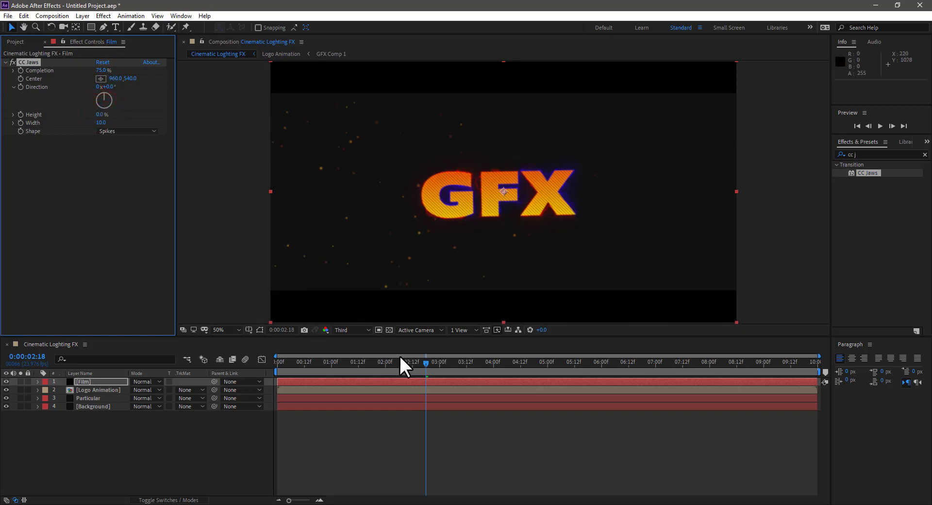
- Play the composition from the start to review the logo animation framed by the cinematic bars
{"action": "left_click_drag", "start_coordinate": [403, 360], "coordinate": [284, 366]}
{"action": "key", "text": "space"}
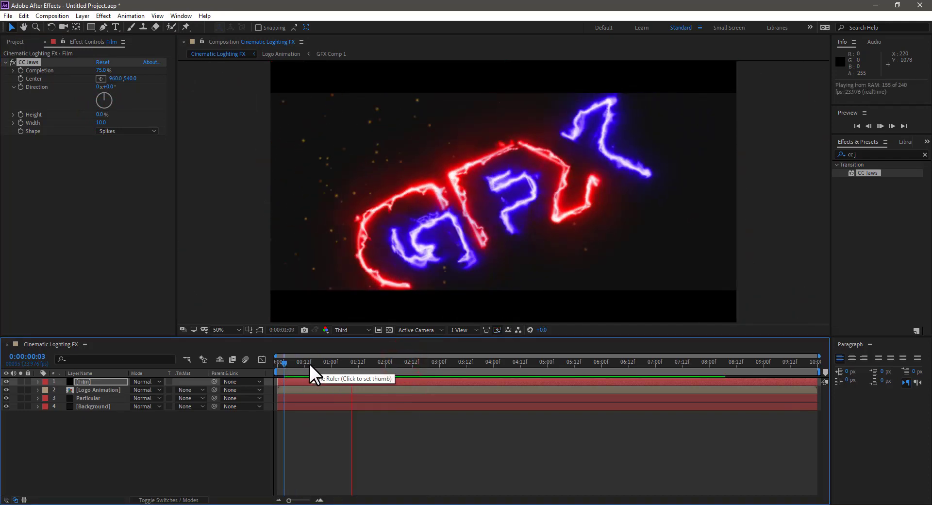
{"action": "key", "text": "space"}
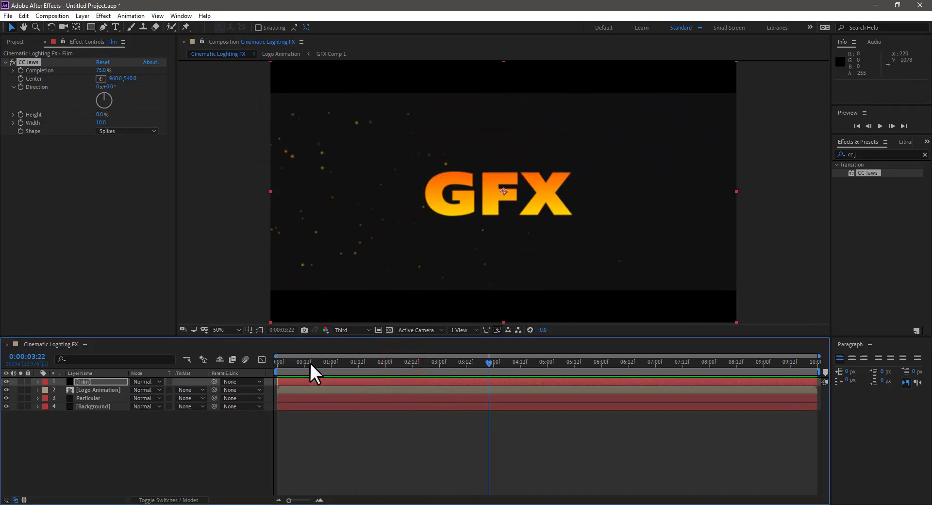
{"action": "key", "text": "Home"}
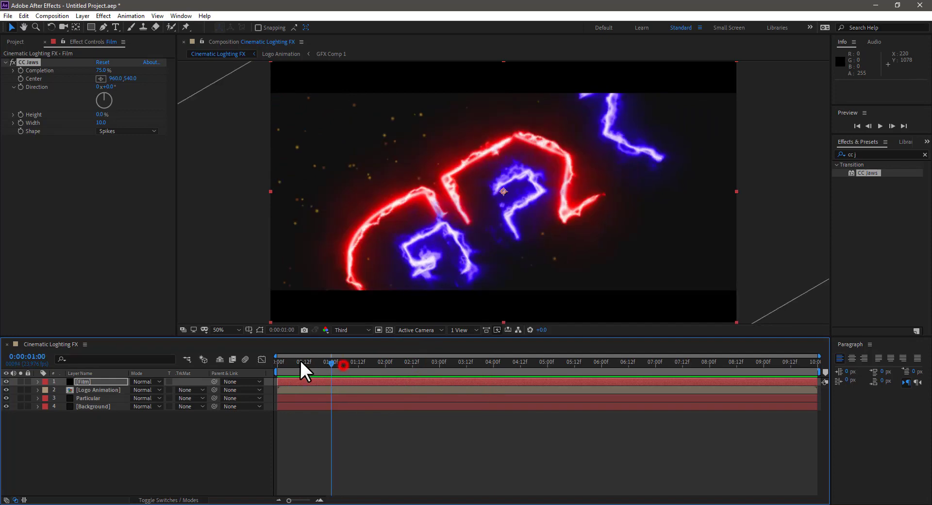
{"action": "key", "text": "space"}
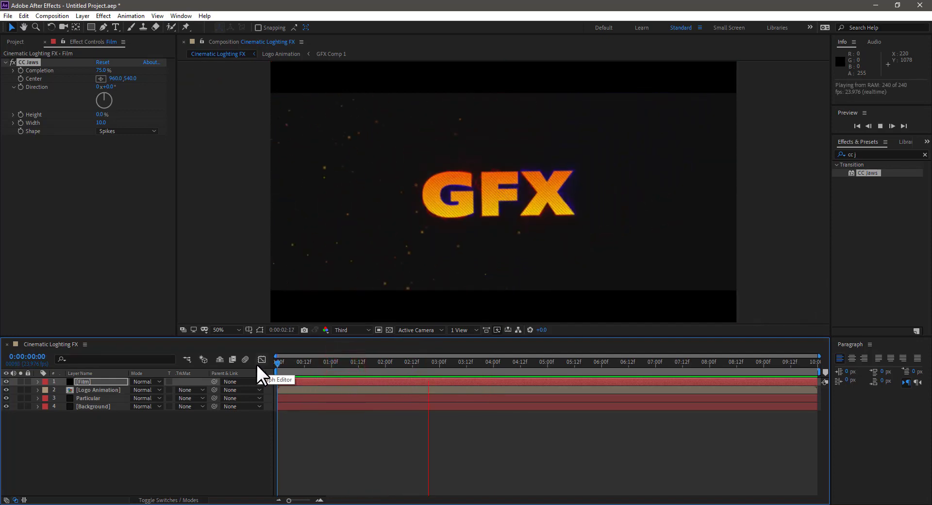
{"action": "key", "text": "space"}
{"action": "key", "text": "space"}
{"action": "key", "text": "space"}
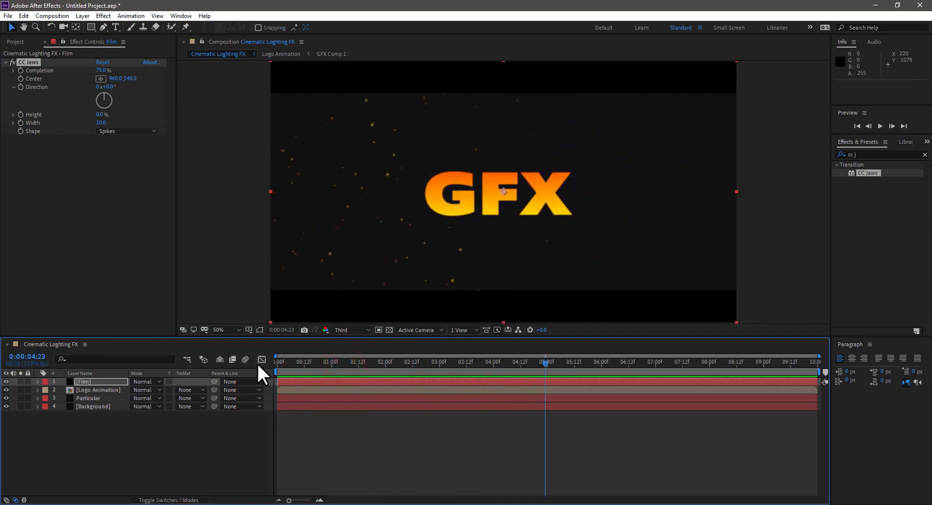